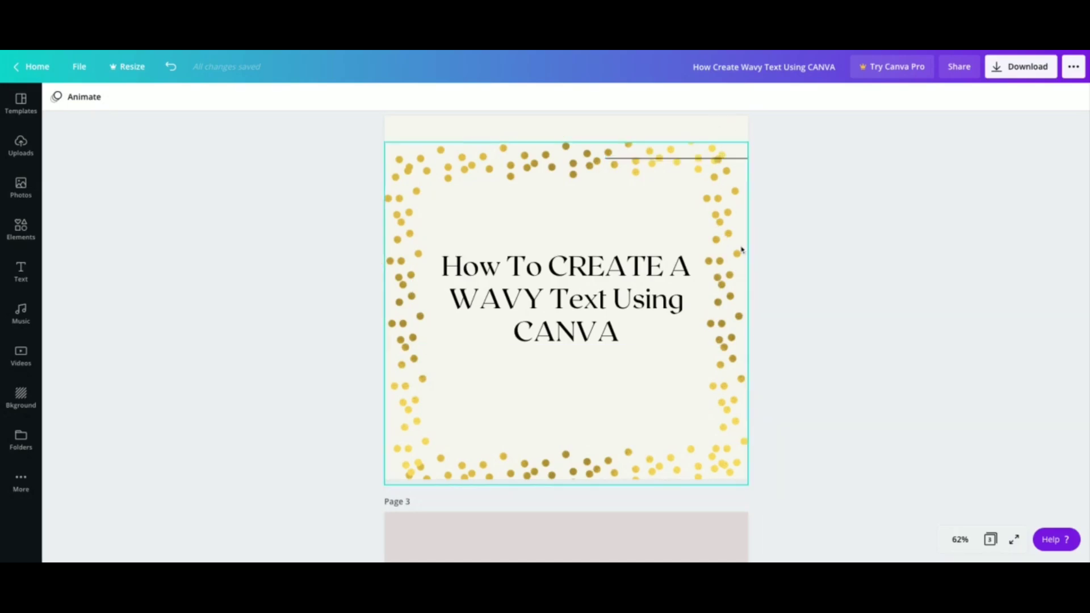
Preview the finished wavy lines on page 1, selecting the red line.
{"action": "scroll", "coordinate": [685, 231], "scroll_direction": "up", "scroll_amount": 3}
{"action": "scroll", "coordinate": [687, 229], "scroll_direction": "up", "scroll_amount": 2}
{"action": "scroll", "coordinate": [686, 230], "scroll_direction": "up", "scroll_amount": 2}
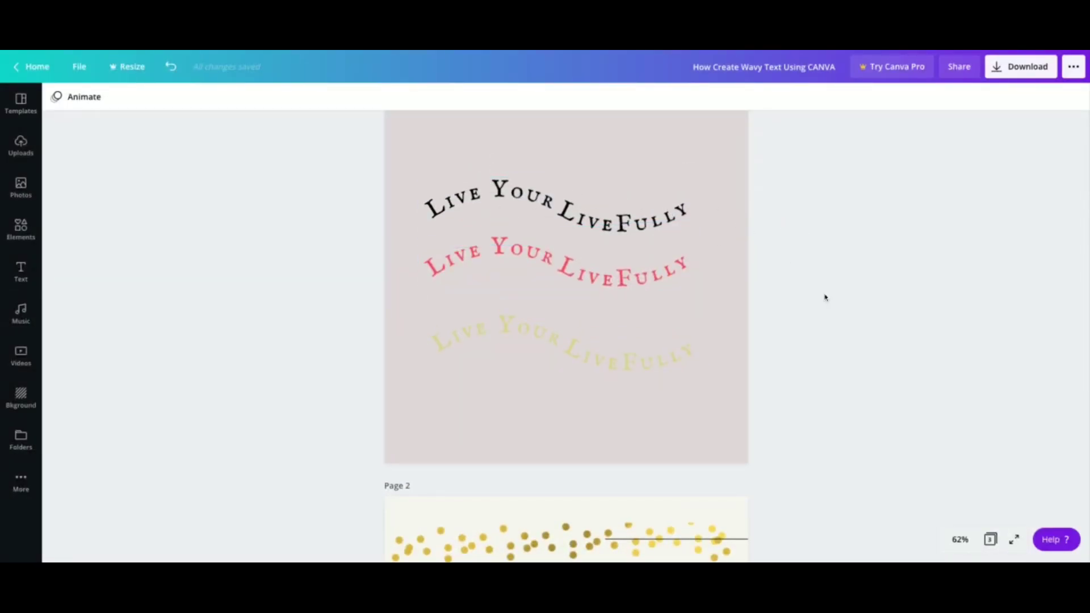
{"action": "scroll", "coordinate": [752, 287], "scroll_direction": "down", "scroll_amount": 1}
{"action": "scroll", "coordinate": [736, 278], "scroll_direction": "down", "scroll_amount": 2}
{"action": "scroll", "coordinate": [772, 289], "scroll_direction": "up", "scroll_amount": 2}
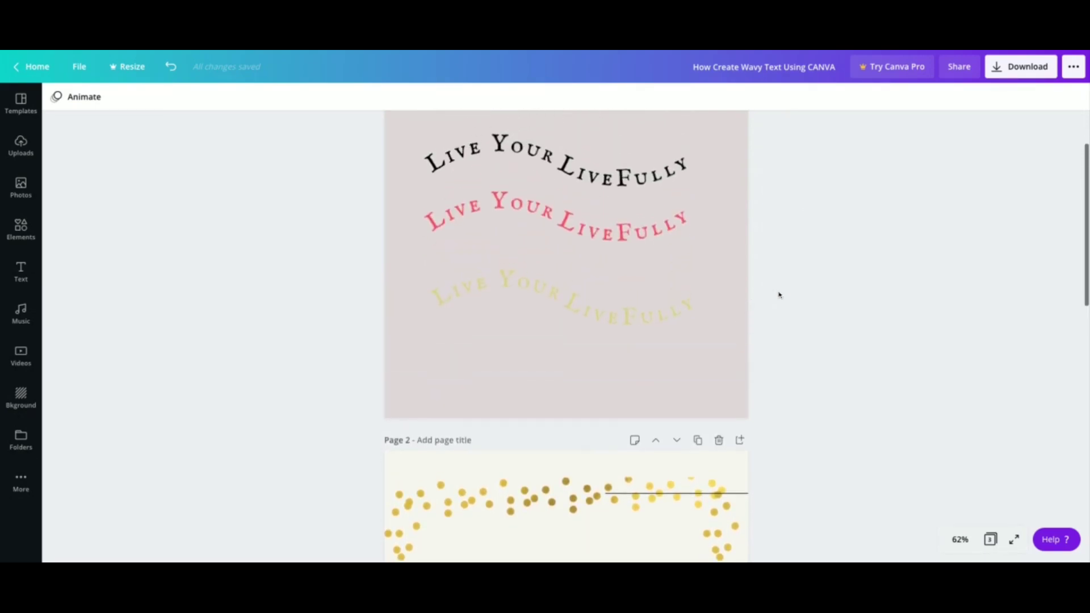
{"action": "scroll", "coordinate": [778, 289], "scroll_direction": "down", "scroll_amount": 2}
{"action": "scroll", "coordinate": [760, 286], "scroll_direction": "down", "scroll_amount": 3}
{"action": "scroll", "coordinate": [756, 285], "scroll_direction": "down", "scroll_amount": 1}
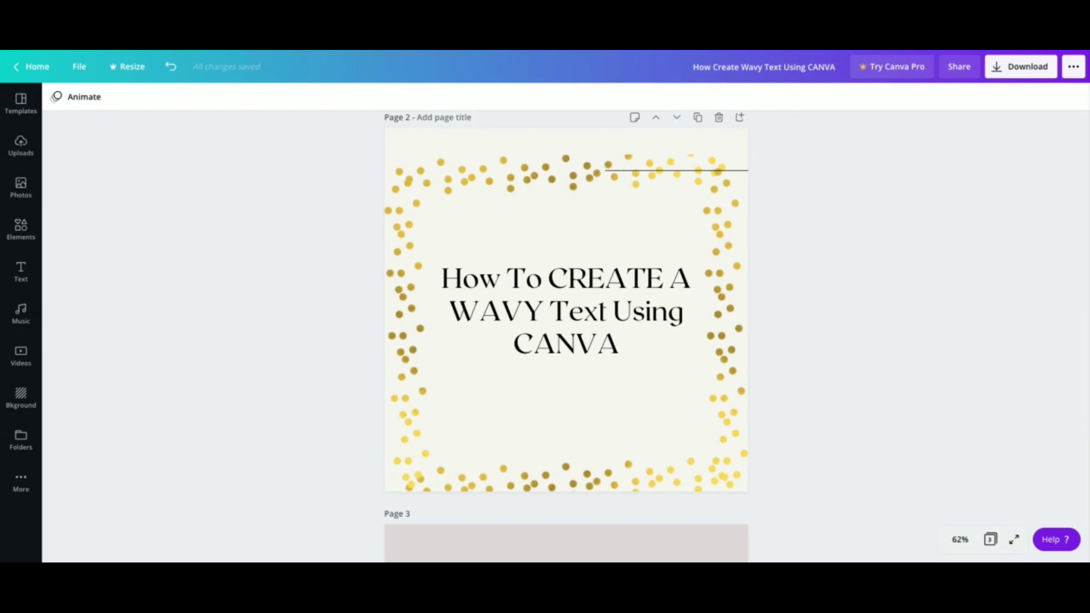
{"action": "scroll", "coordinate": [753, 261], "scroll_direction": "up", "scroll_amount": 5}
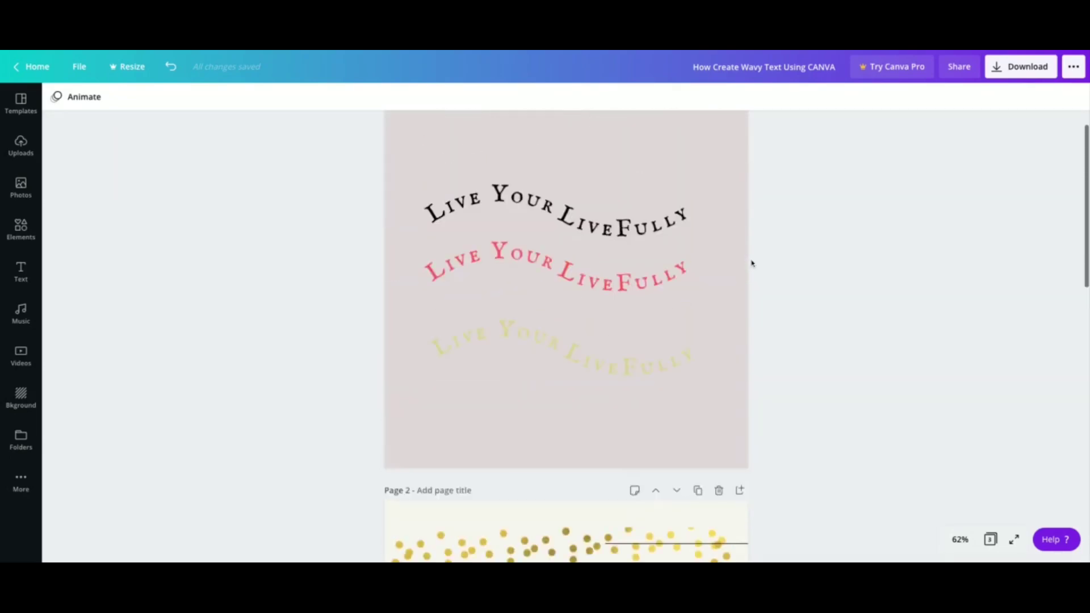
{"action": "left_click", "coordinate": [619, 287]}
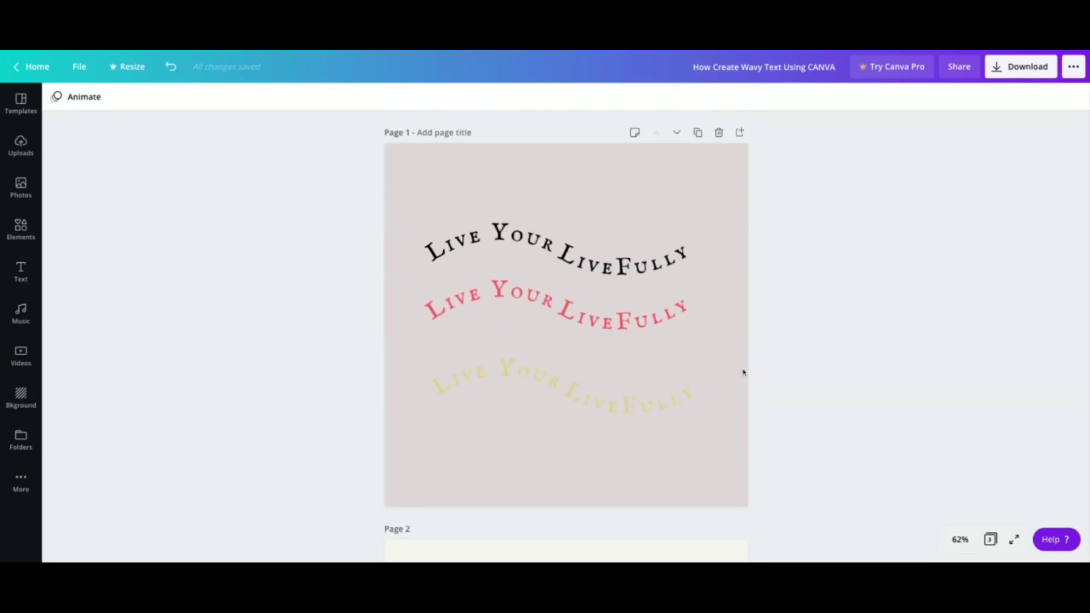
Scroll down to the blank third page.
{"action": "scroll", "coordinate": [745, 368], "scroll_direction": "down", "scroll_amount": 1}
{"action": "scroll", "coordinate": [745, 368], "scroll_direction": "down", "scroll_amount": 4}
{"action": "scroll", "coordinate": [745, 368], "scroll_direction": "down", "scroll_amount": 2}
{"action": "scroll", "coordinate": [743, 367], "scroll_direction": "down", "scroll_amount": 6}
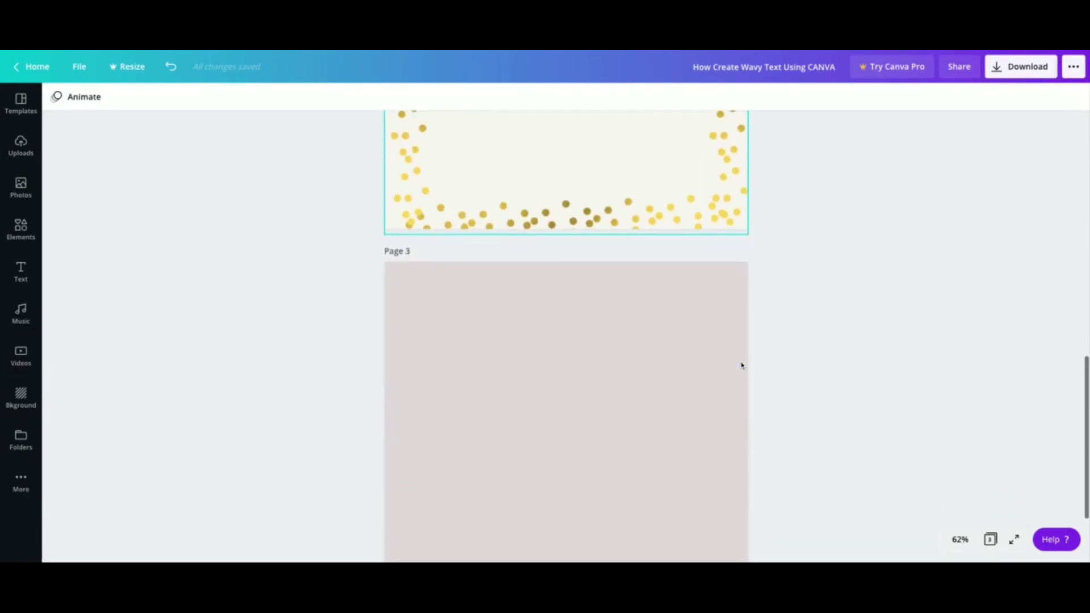
{"action": "scroll", "coordinate": [741, 365], "scroll_direction": "down", "scroll_amount": 2}
Add a text box on page 3 reading 'Live Your Life Fully'.
{"action": "left_click", "coordinate": [704, 354]}
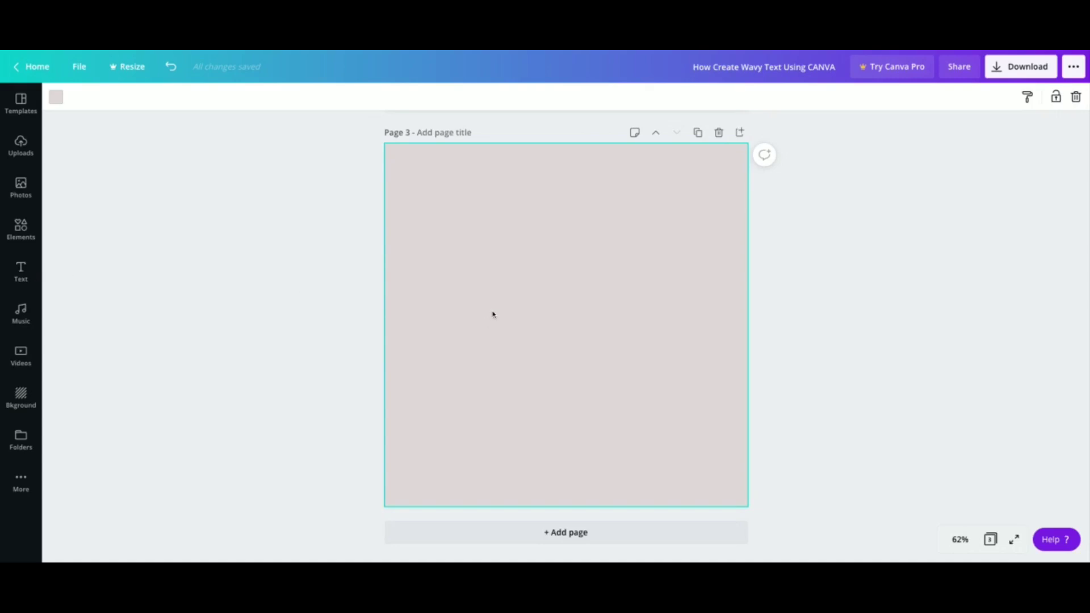
{"action": "key", "text": "t"}
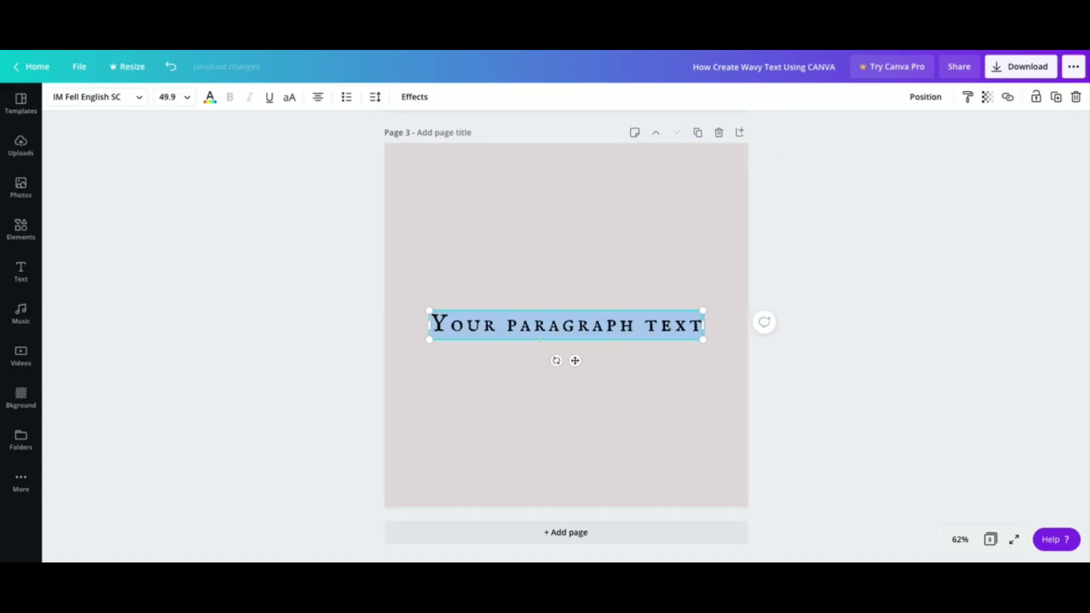
{"action": "type", "text": "Yo"}
{"action": "key", "text": "BackSpace"}
{"action": "key", "text": "BackSpace"}
{"action": "type", "text": "Live Your Life L"}
{"action": "key", "text": "BackSpace"}
{"action": "type", "text": "Fully"}
Delete 'Life Fully' so the text reads 'Live Your', then move it up and slightly left.
{"action": "left_click", "coordinate": [528, 411]}
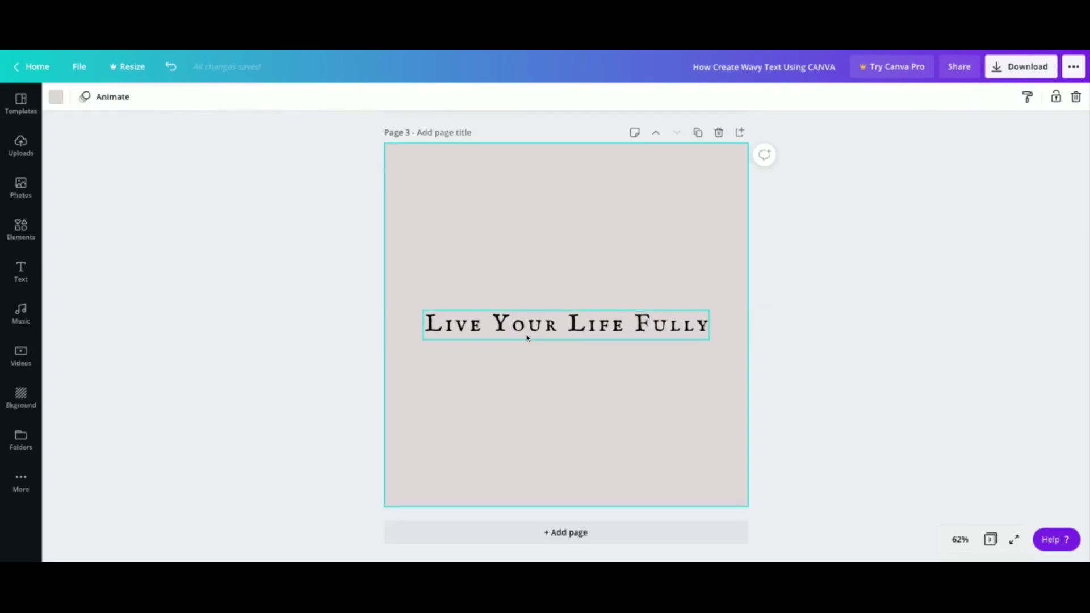
{"action": "left_click", "coordinate": [564, 326]}
{"action": "left_click_drag", "start_coordinate": [568, 325], "coordinate": [710, 325]}
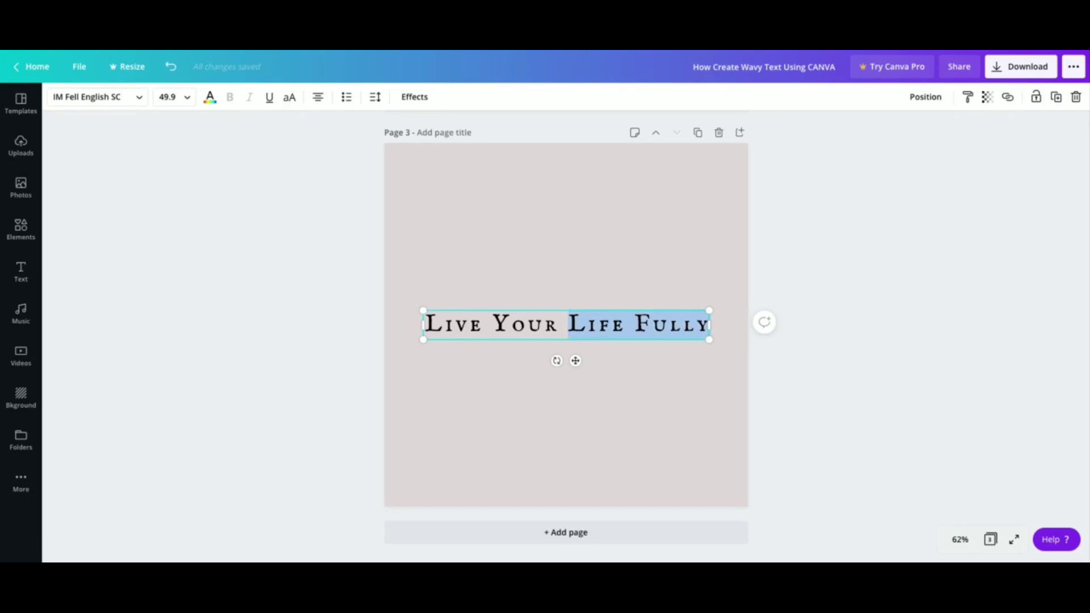
{"action": "key", "text": "BackSpace"}
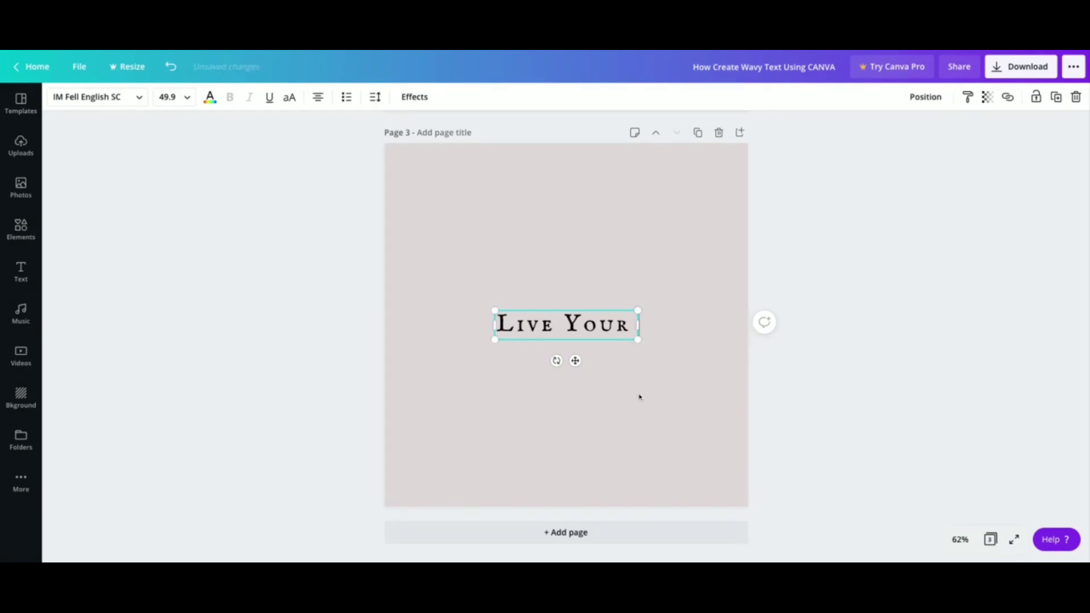
{"action": "left_click", "coordinate": [630, 398]}
{"action": "left_click_drag", "start_coordinate": [565, 331], "coordinate": [532, 268]}
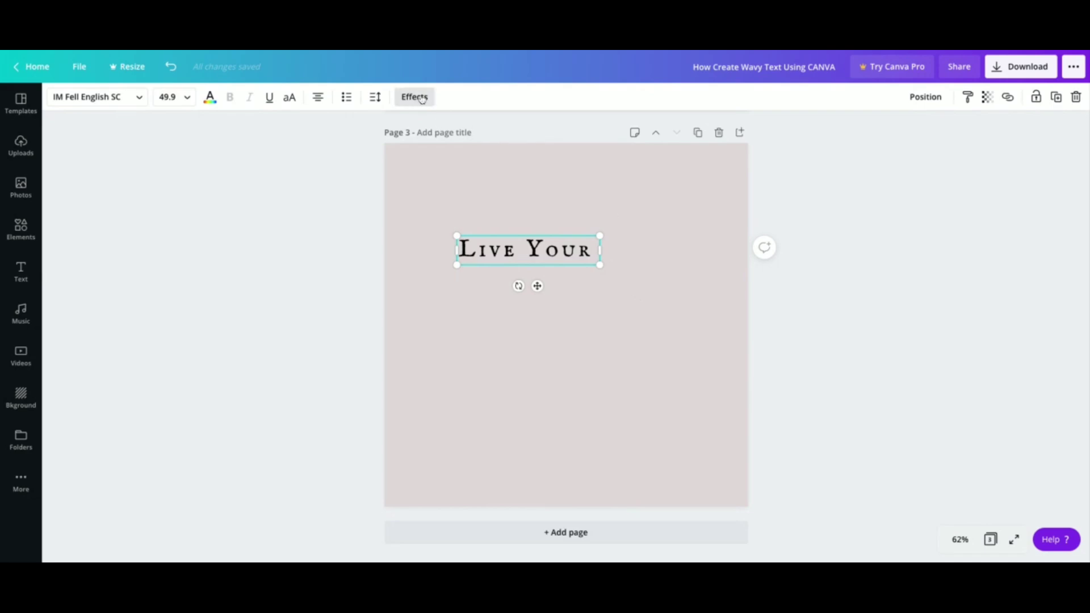
Apply a Curve effect of 51 to 'Live Your' and shift it slightly left.
{"action": "left_click", "coordinate": [421, 98]}
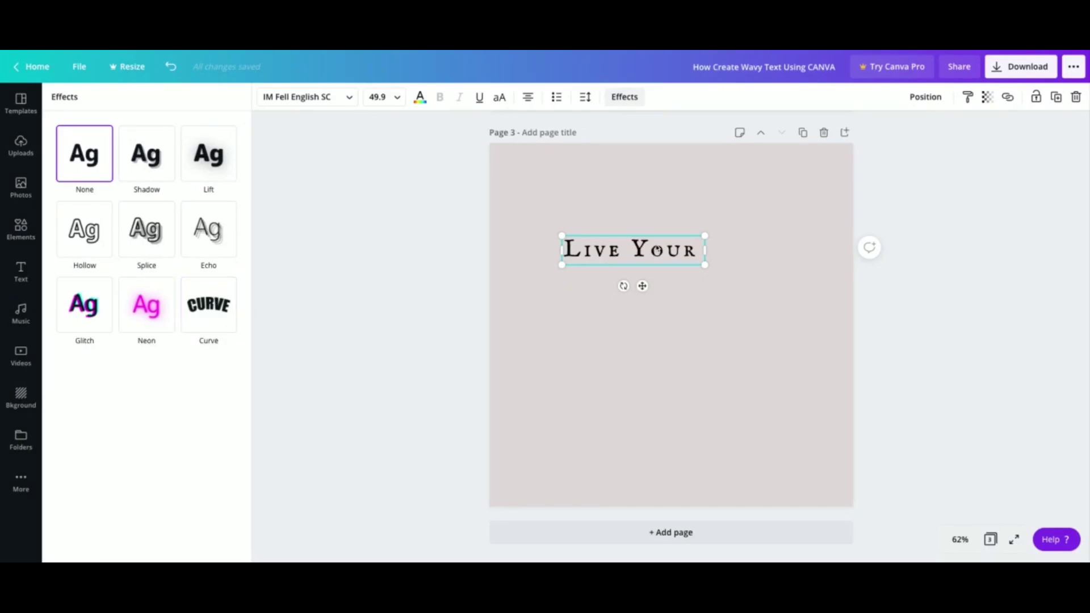
{"action": "left_click", "coordinate": [216, 310]}
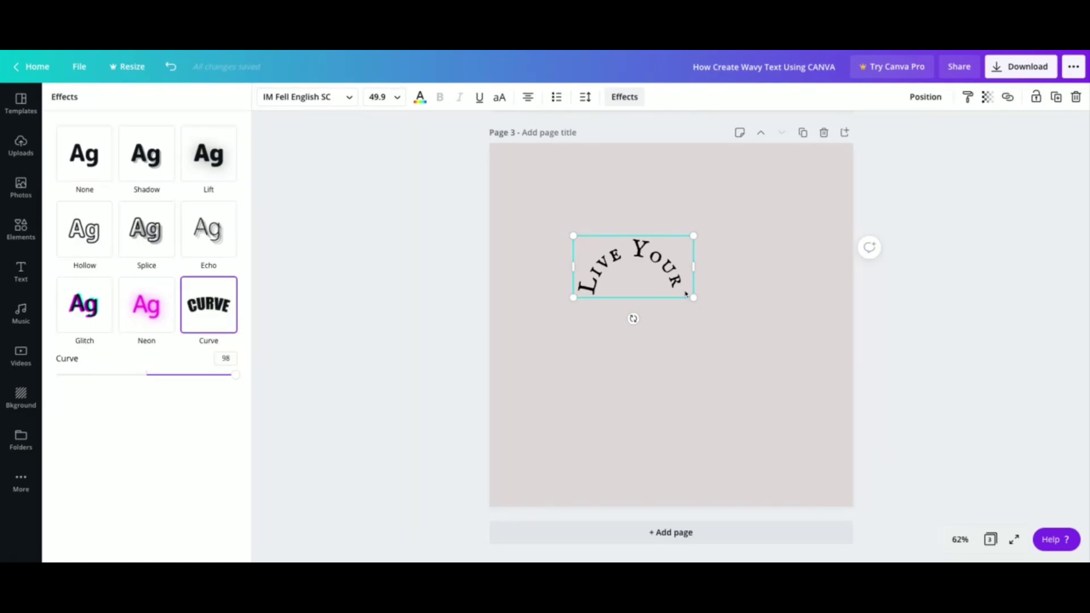
{"action": "left_click", "coordinate": [236, 375]}
{"action": "key", "text": "Left"}
{"action": "key", "text": "Left"}
{"action": "key", "text": "Left"}
{"action": "key", "text": "Left"}
{"action": "key", "text": "Left"}
{"action": "key", "text": "Left"}
{"action": "key", "text": "Left"}
{"action": "key", "text": "Left"}
{"action": "key", "text": "Left"}
{"action": "key", "text": "Left"}
{"action": "key", "text": "Left"}
{"action": "key", "text": "Left"}
{"action": "key", "text": "Left"}
{"action": "key", "text": "Left"}
{"action": "key", "text": "Left"}
{"action": "key", "text": "Left"}
{"action": "key", "text": "Left"}
{"action": "key", "text": "Left"}
{"action": "key", "text": "Left"}
{"action": "key", "text": "Left"}
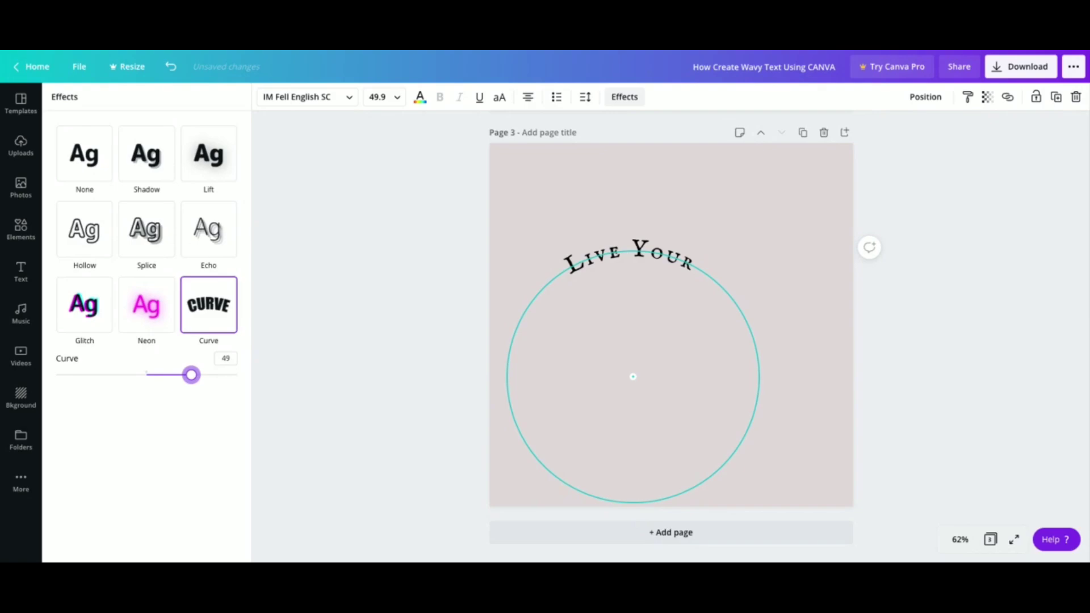
{"action": "key", "text": "Right"}
{"action": "key", "text": "Right"}
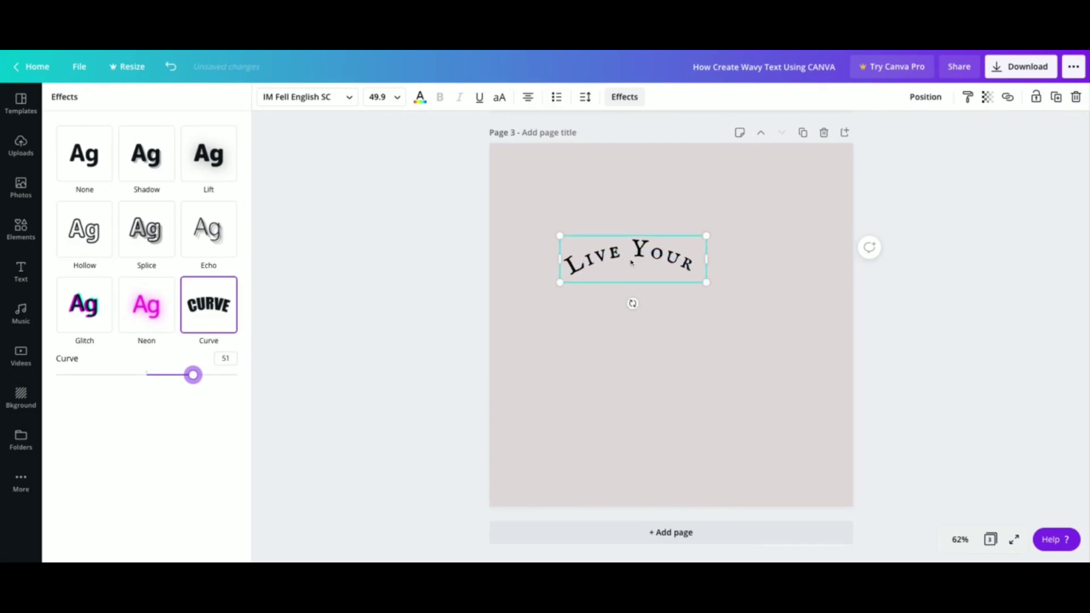
{"action": "left_click_drag", "start_coordinate": [631, 263], "coordinate": [607, 260]}
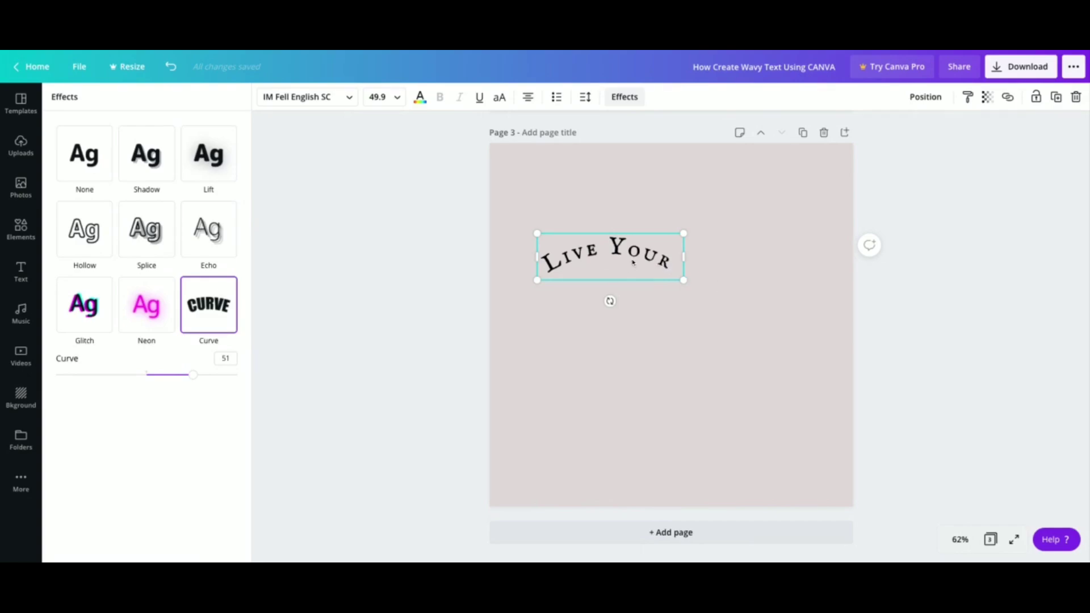
{"action": "double_click", "coordinate": [626, 262]}
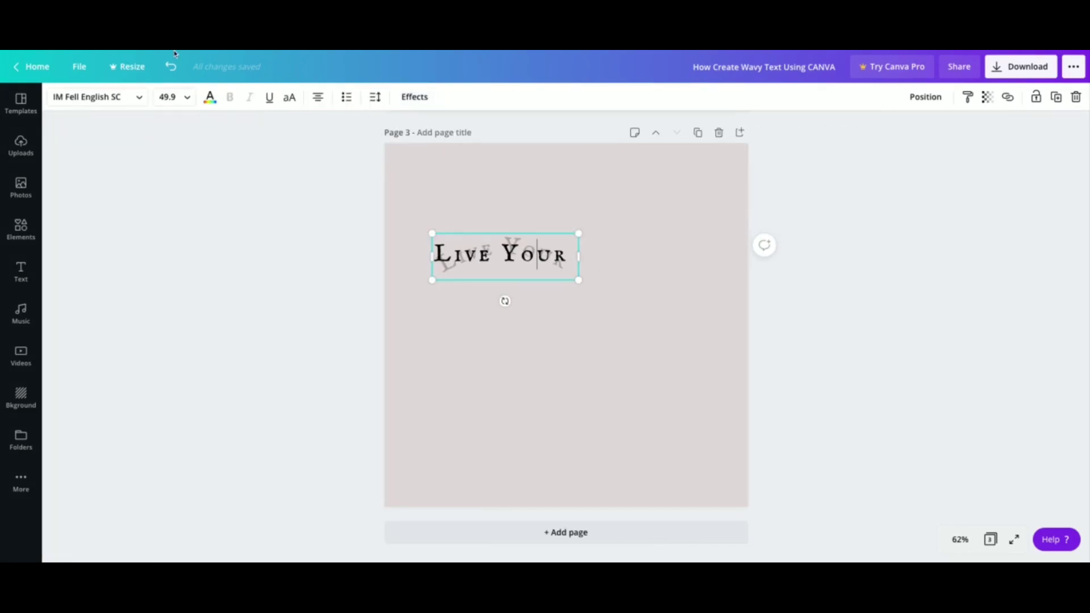
Undo twice, reapply Curve at about 53, and move 'Live Your' up-left.
{"action": "left_click", "coordinate": [172, 68]}
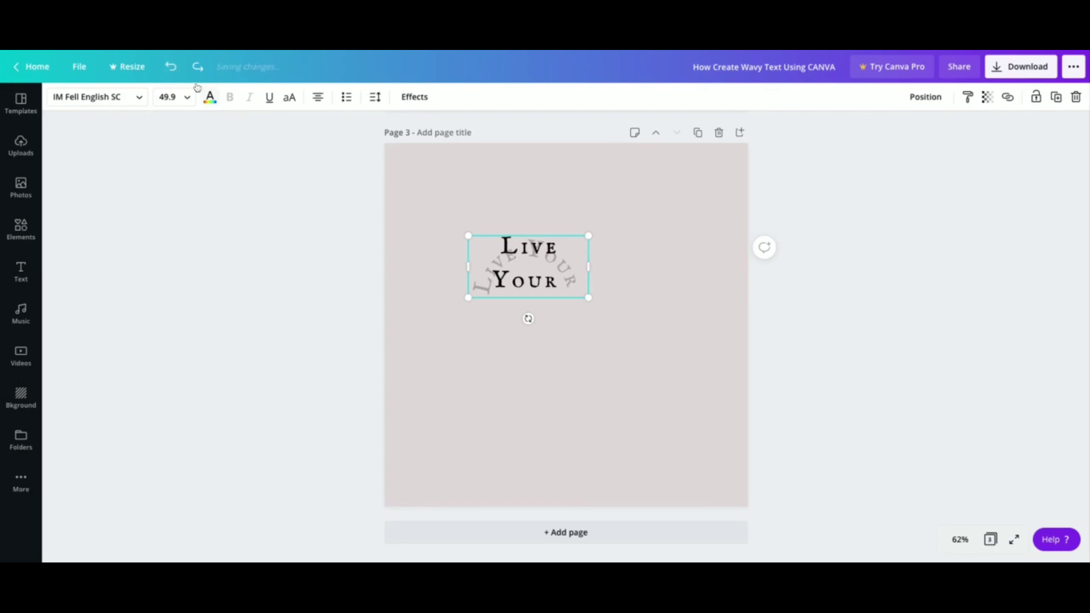
{"action": "left_click", "coordinate": [171, 68]}
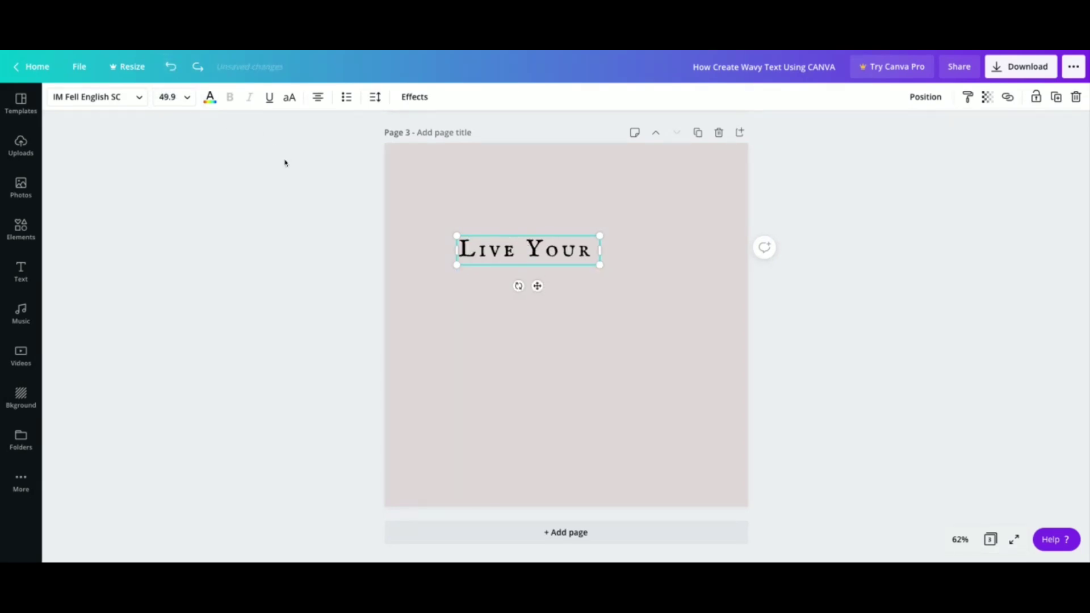
{"action": "left_click", "coordinate": [413, 98]}
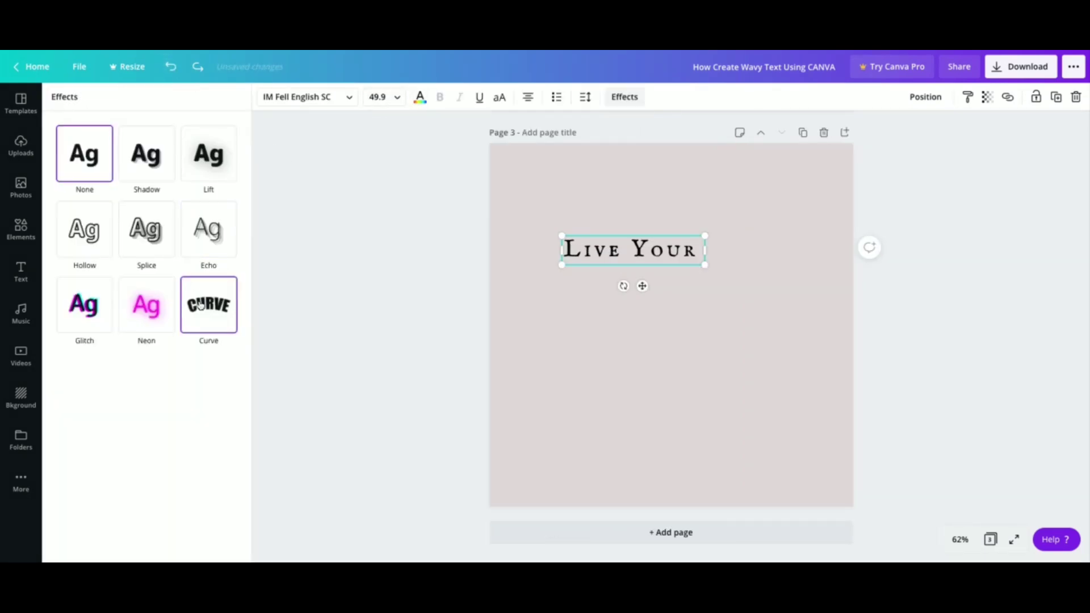
{"action": "left_click", "coordinate": [207, 304]}
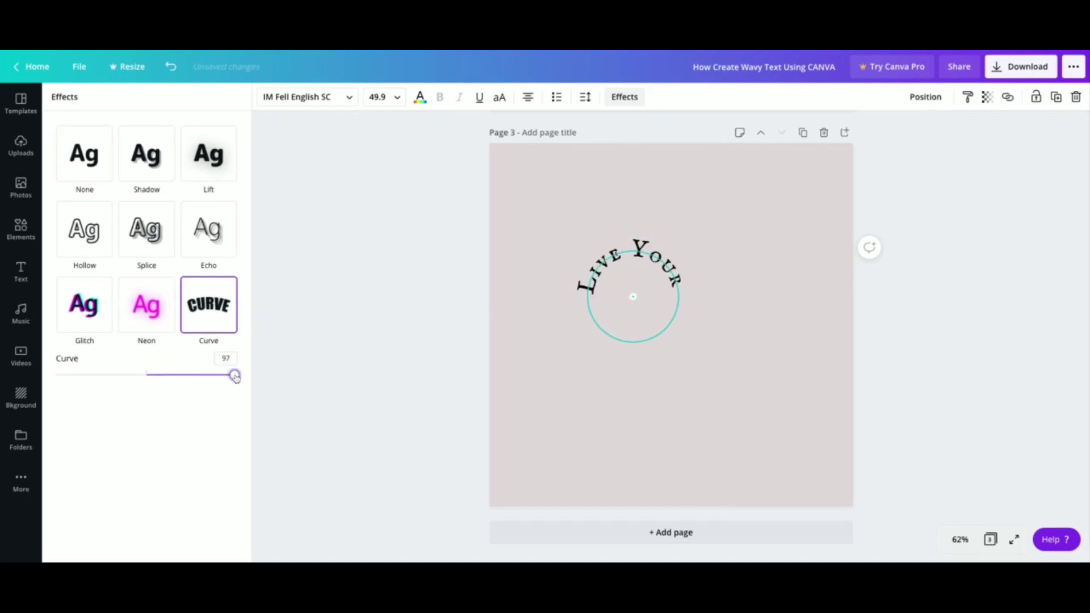
{"action": "left_click_drag", "start_coordinate": [235, 376], "coordinate": [195, 374]}
{"action": "left_click_drag", "start_coordinate": [629, 270], "coordinate": [602, 260]}
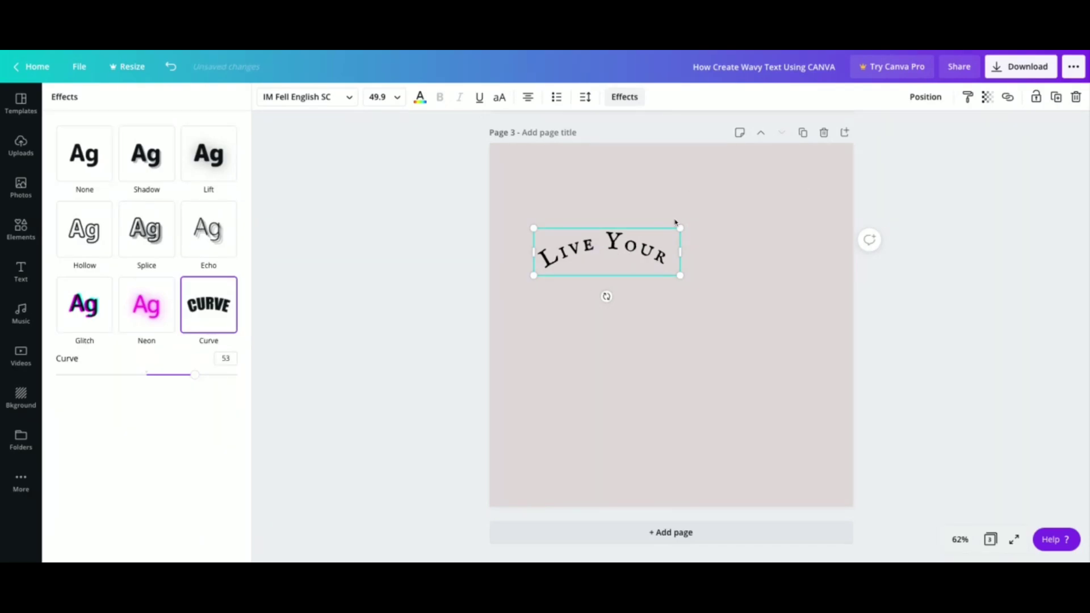
Duplicate the curved 'Live Your' text and retype the copy as 'Life Fully'.
{"action": "left_click", "coordinate": [1054, 98]}
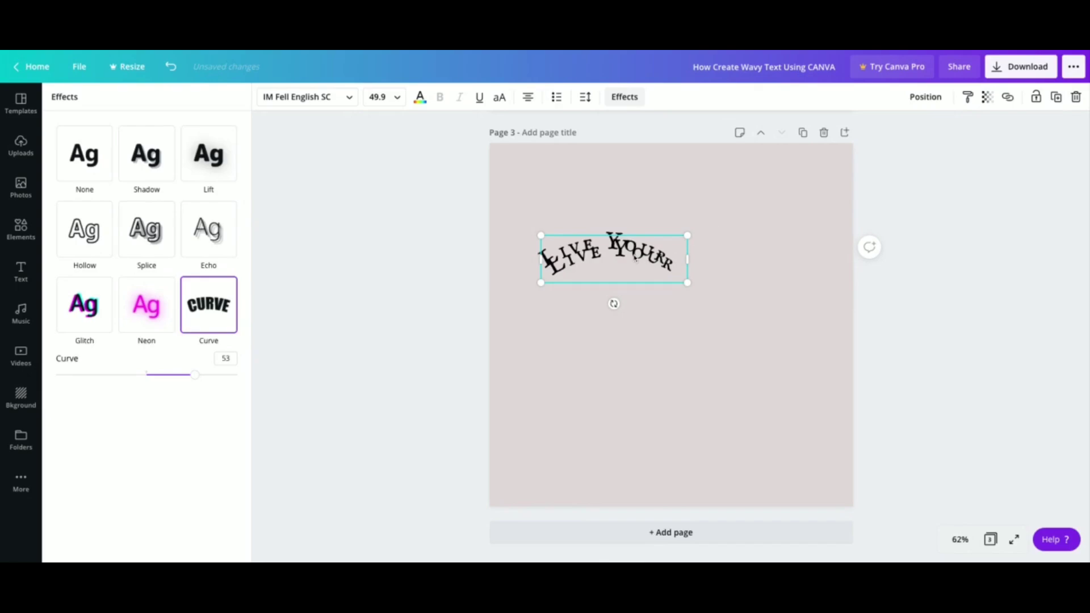
{"action": "left_click_drag", "start_coordinate": [635, 258], "coordinate": [725, 290]}
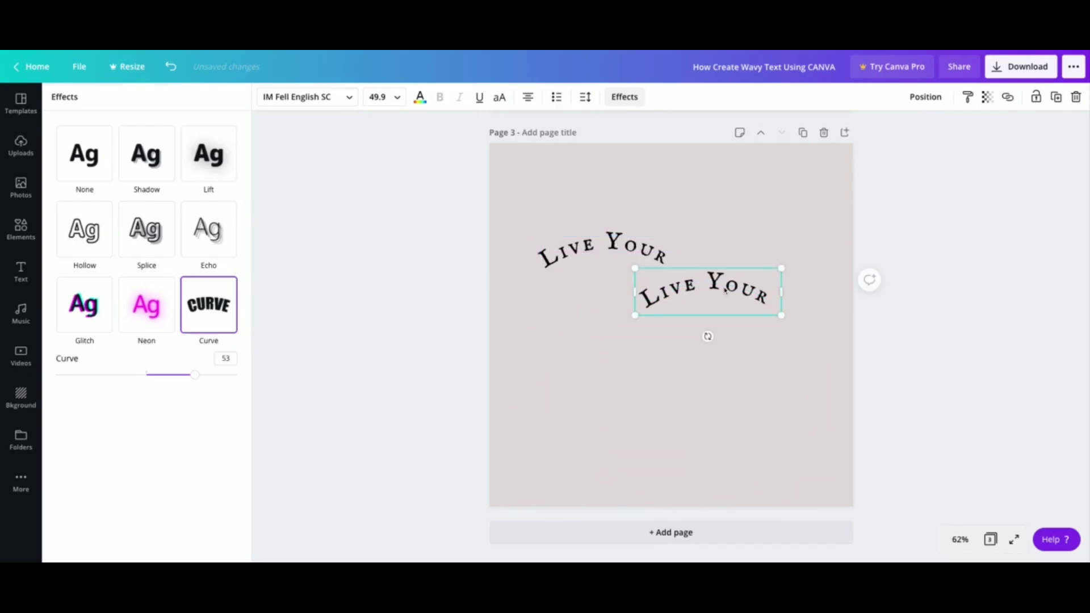
{"action": "double_click", "coordinate": [675, 290]}
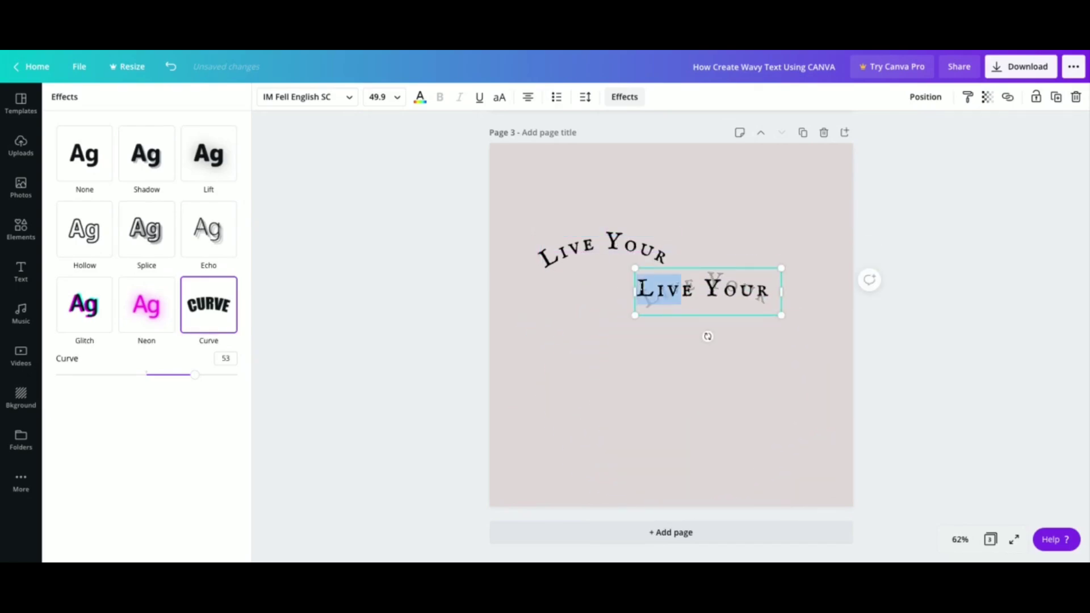
{"action": "left_click_drag", "start_coordinate": [681, 290], "coordinate": [770, 290]}
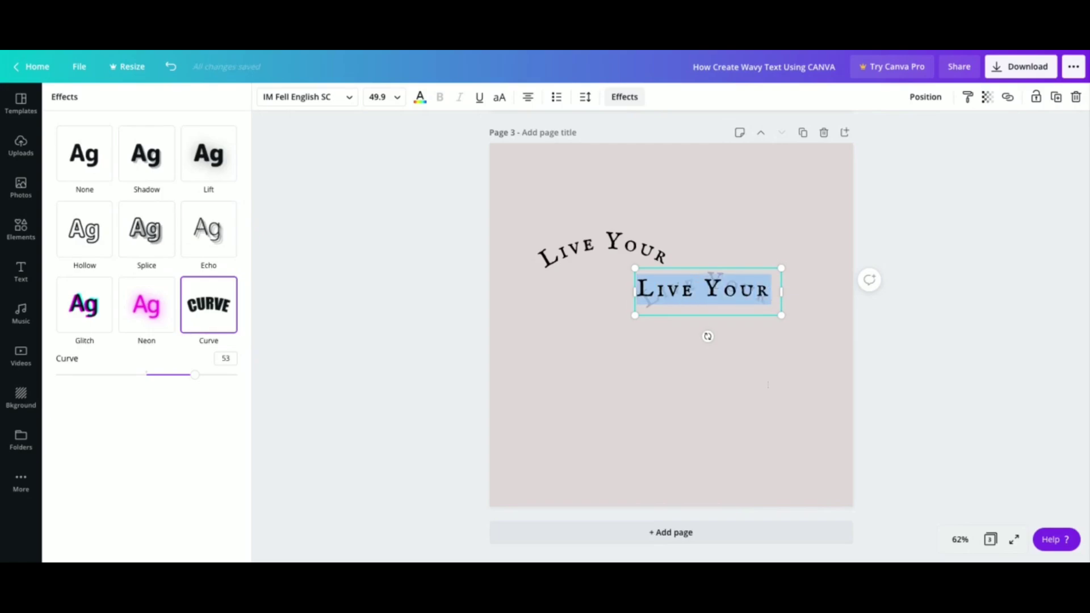
{"action": "type", "text": "Life Fully"}
{"action": "key", "text": "Escape"}
Position 'Life Fully' just right of 'Live Your'.
{"action": "left_click", "coordinate": [663, 345]}
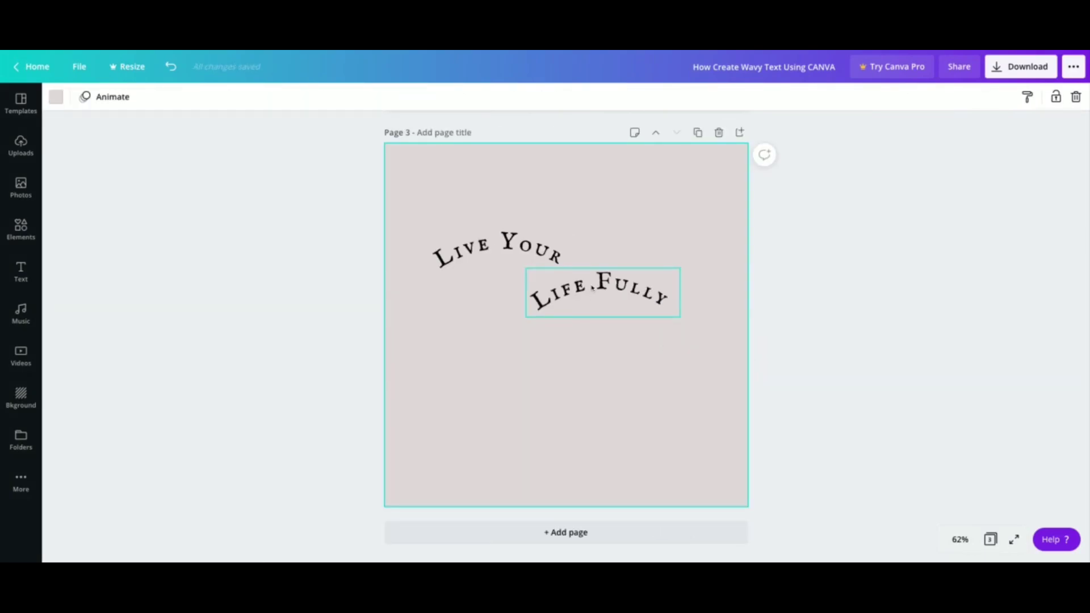
{"action": "left_click", "coordinate": [590, 293]}
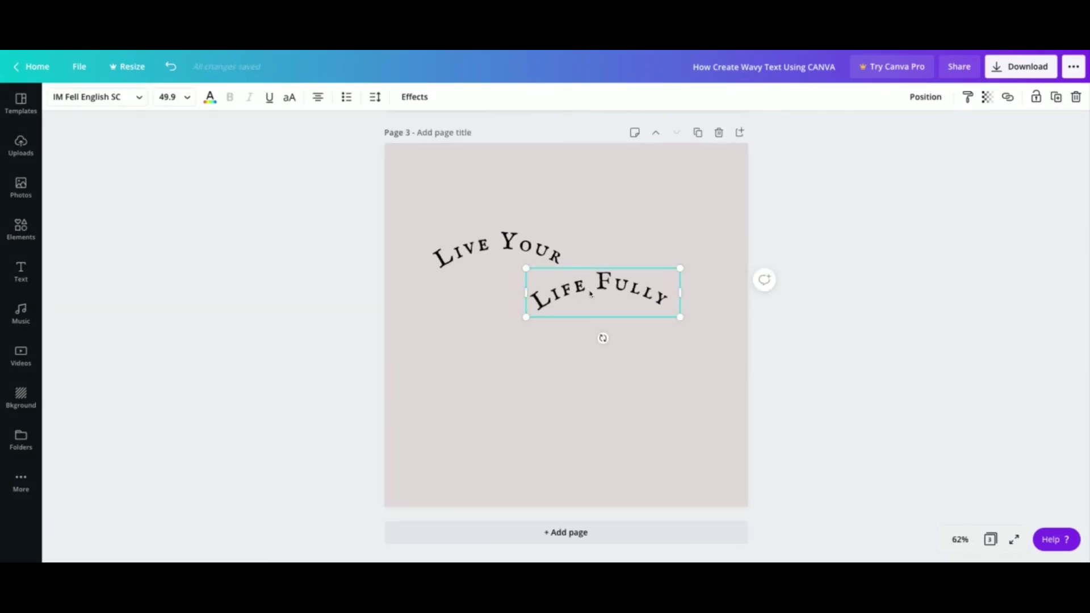
{"action": "mouse_move", "coordinate": [591, 293]}
{"action": "left_mouse_down"}
{"action": "mouse_move", "coordinate": [615, 268]}
{"action": "mouse_move", "coordinate": [603, 278]}
{"action": "mouse_move", "coordinate": [604, 304]}
{"action": "left_mouse_up"}
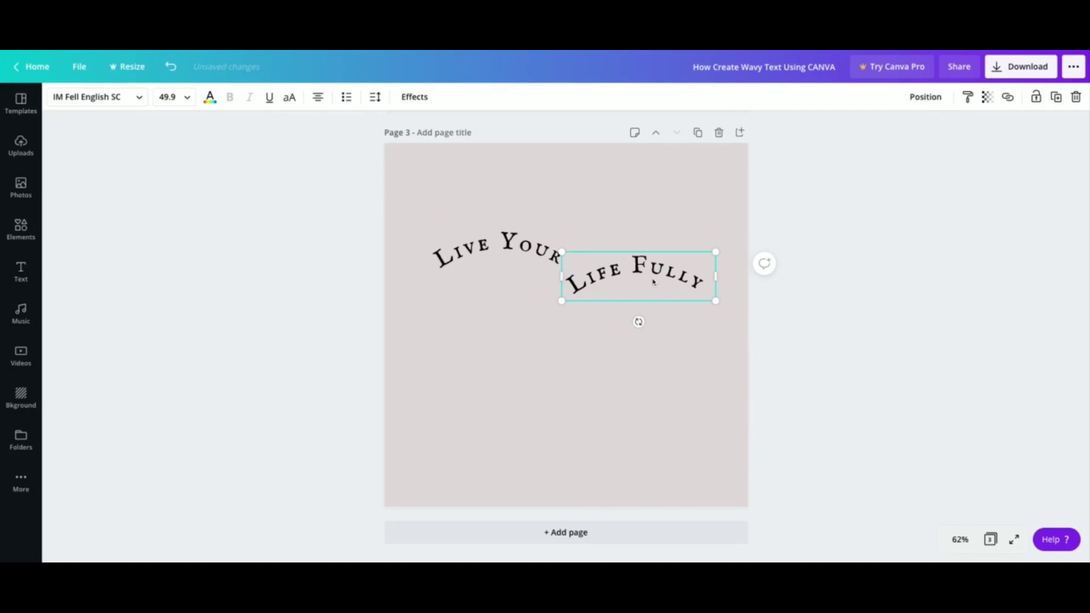
Set the 'Life Fully' curve to -51 and join it to the end of 'Live Your'.
{"action": "left_click", "coordinate": [414, 97]}
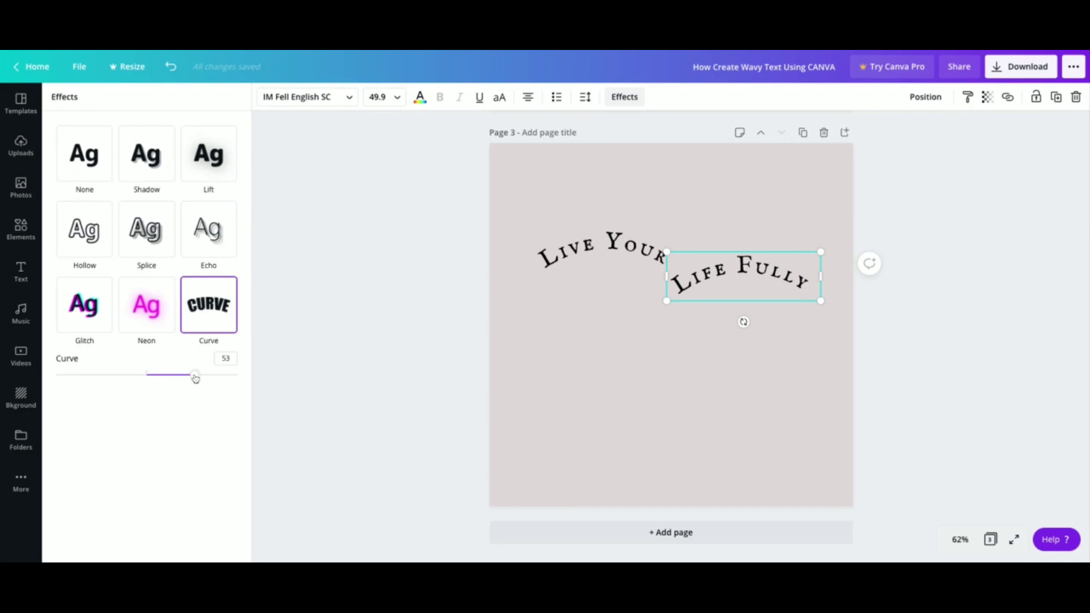
{"action": "left_click_drag", "start_coordinate": [195, 378], "coordinate": [102, 374]}
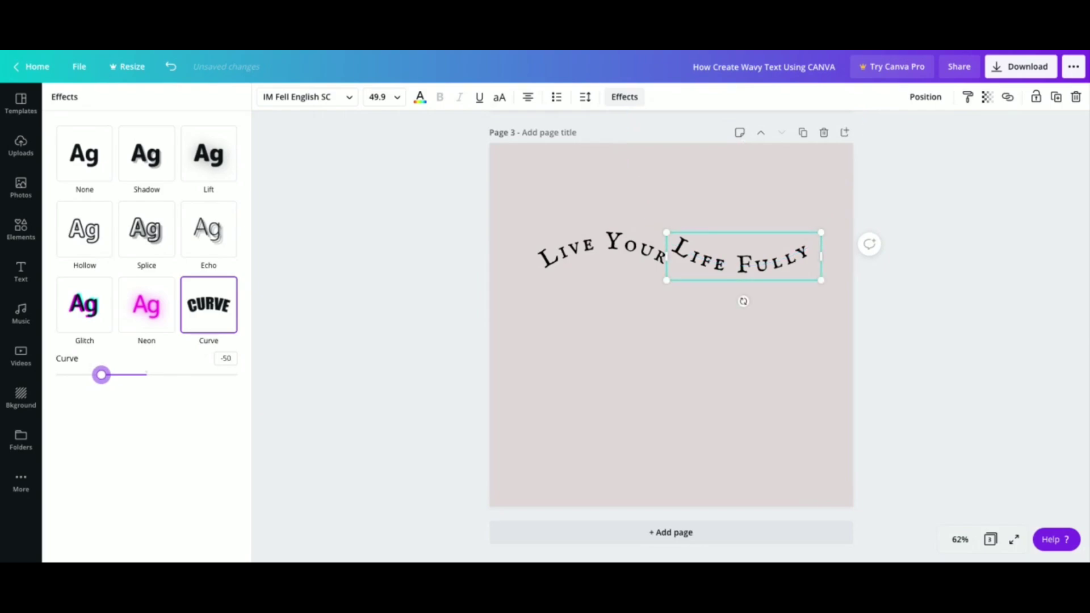
{"action": "left_click", "coordinate": [230, 358]}
{"action": "left_click_drag", "start_coordinate": [729, 266], "coordinate": [728, 269]}
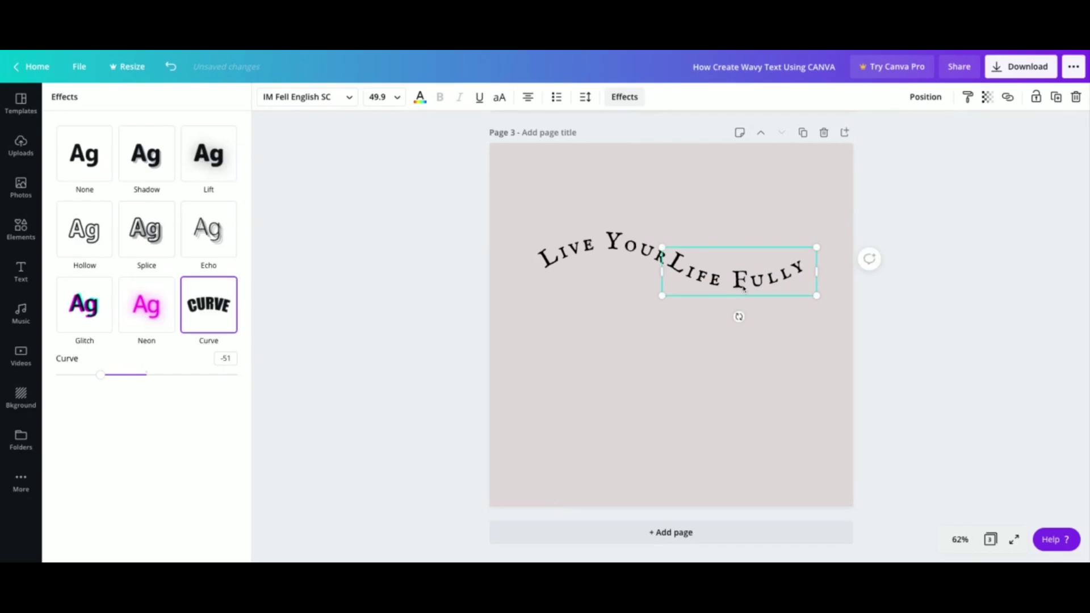
{"action": "key", "text": "shift+Down"}
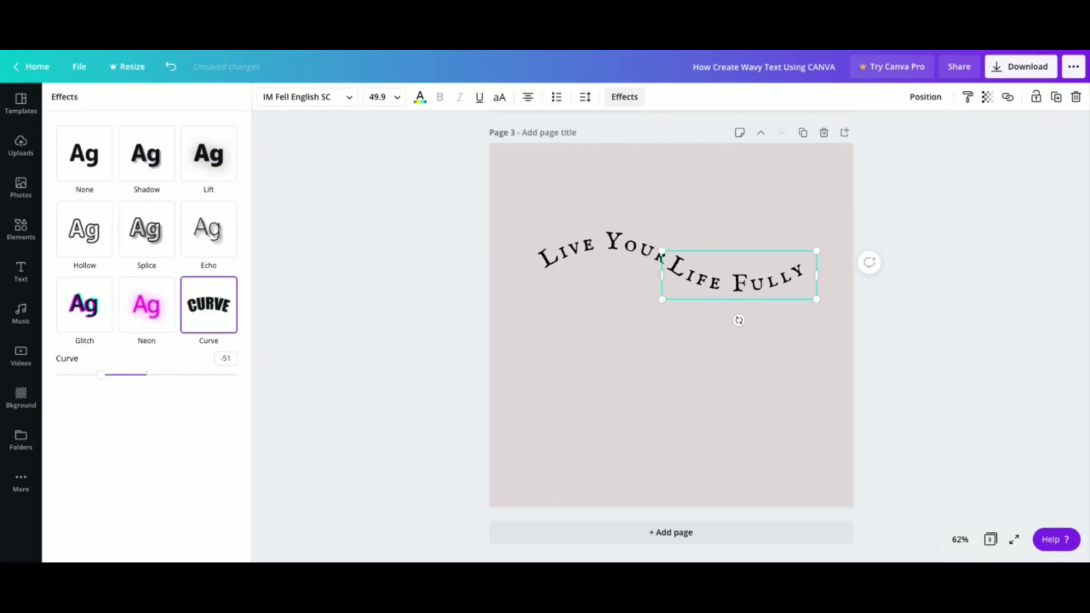
{"action": "key", "text": "Escape"}
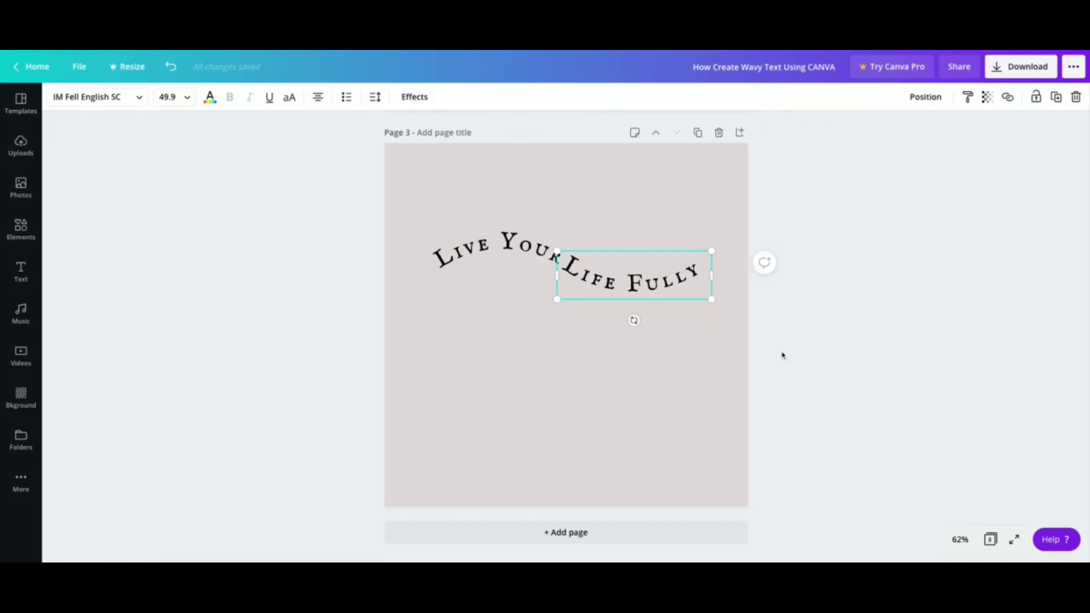
Group 'Live Your' and 'Life Fully' into one wavy line and move it up.
{"action": "left_click", "coordinate": [638, 378]}
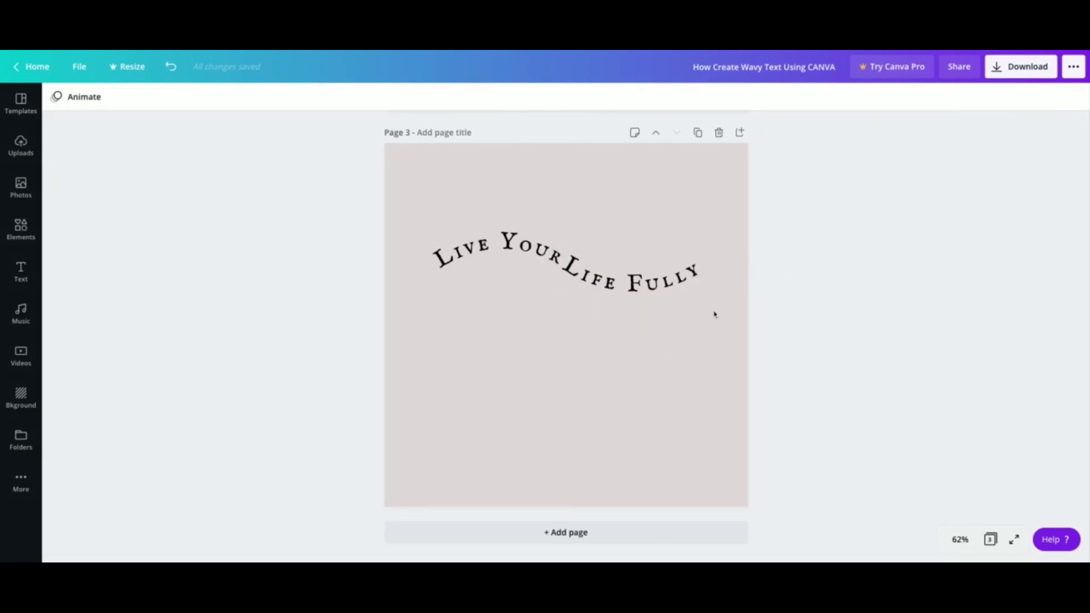
{"action": "left_click_drag", "start_coordinate": [351, 225], "coordinate": [749, 274]}
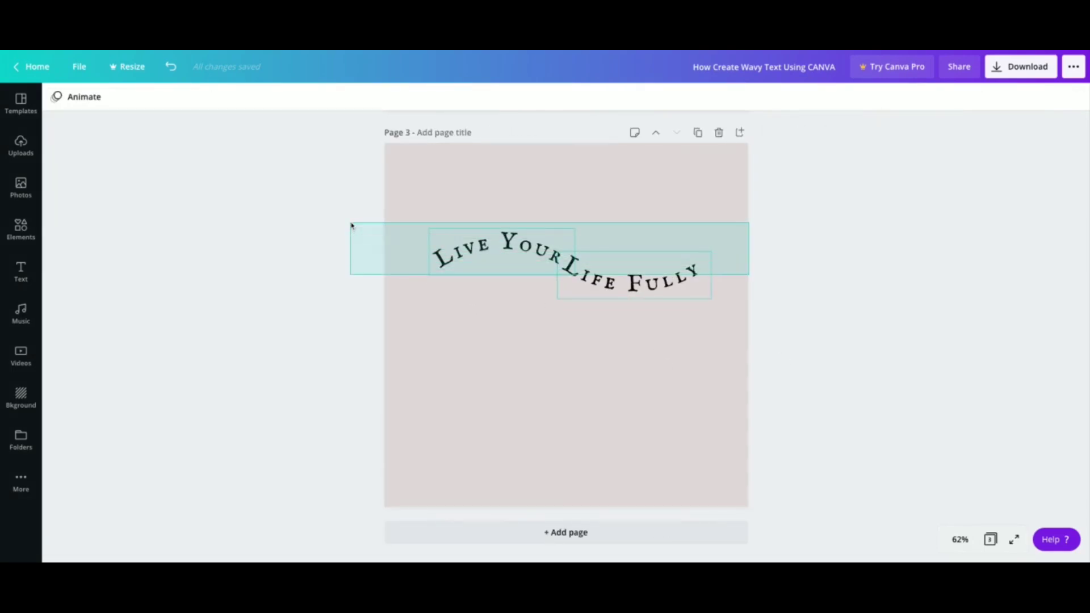
{"action": "left_click", "coordinate": [899, 97]}
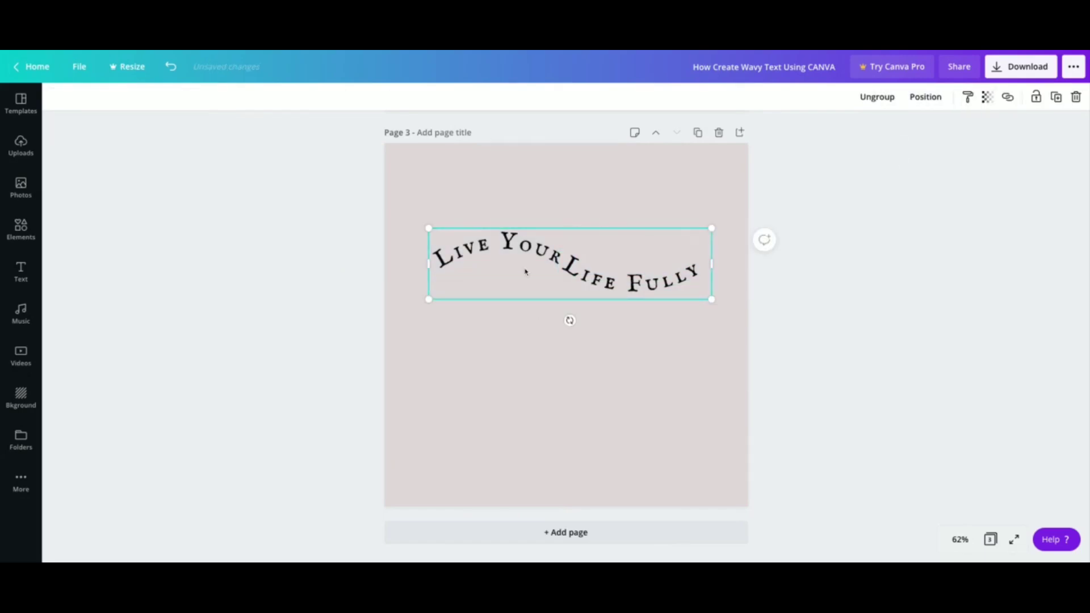
{"action": "left_click_drag", "start_coordinate": [491, 278], "coordinate": [496, 263]}
Duplicate the wavy line twice and spread the copies into three stacked rows.
{"action": "left_click_drag", "start_coordinate": [497, 321], "coordinate": [498, 321]}
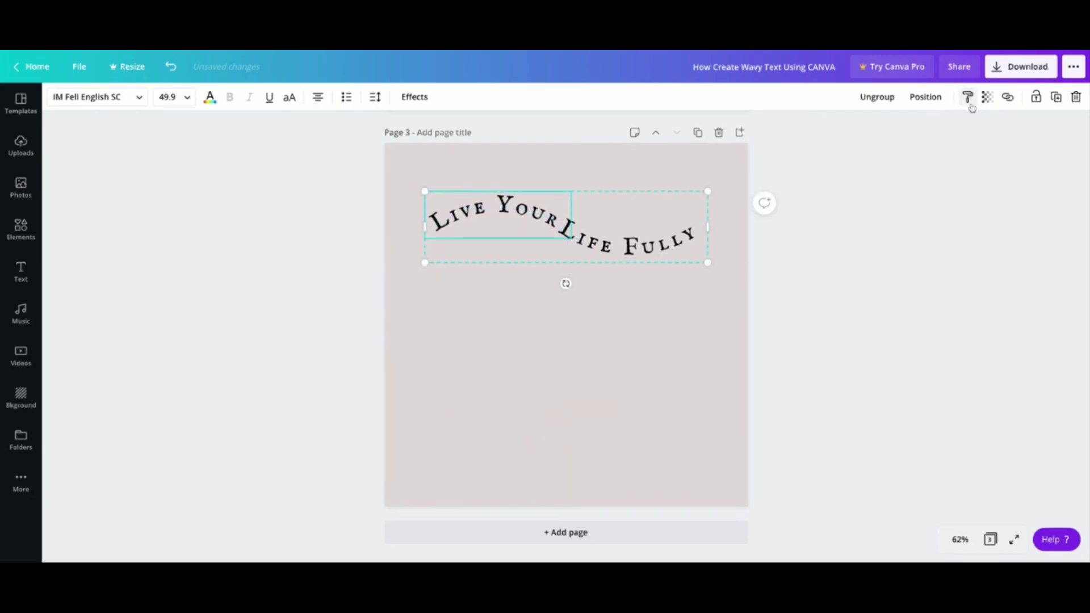
{"action": "left_click", "coordinate": [1057, 99]}
{"action": "left_click", "coordinate": [1056, 99]}
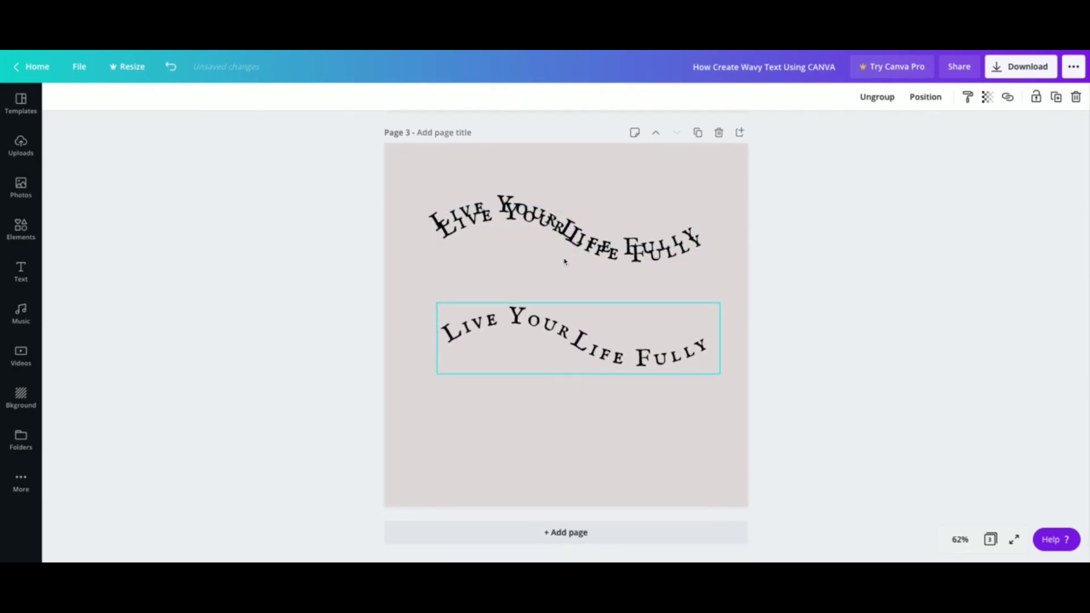
{"action": "left_click_drag", "start_coordinate": [565, 261], "coordinate": [554, 227]}
Slightly tilt parts of the top, middle and bottom wavy lines.
{"action": "left_click", "coordinate": [630, 238]}
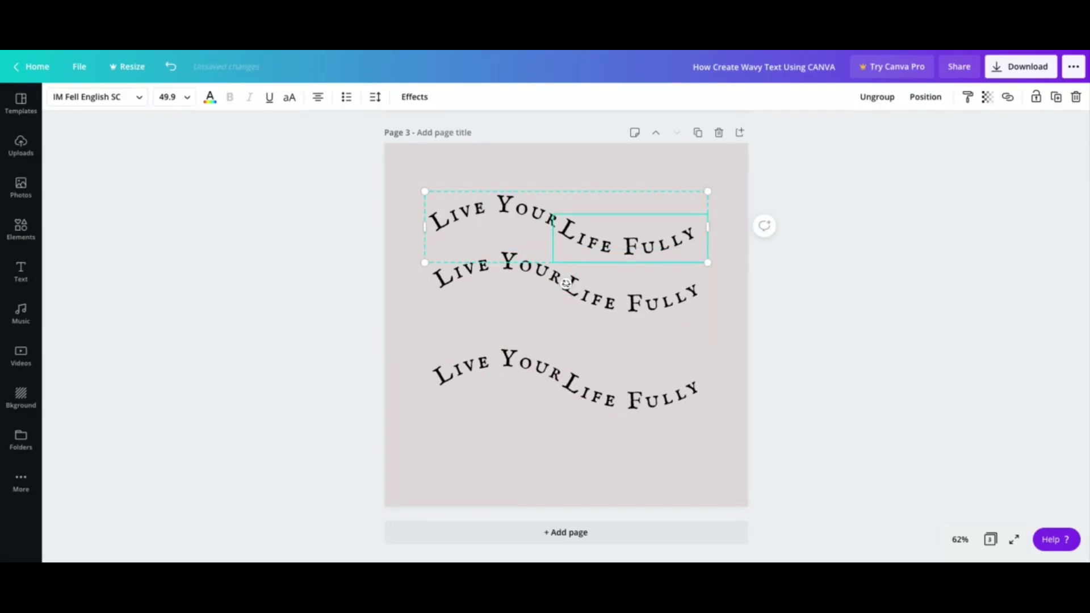
{"action": "left_click_drag", "start_coordinate": [566, 283], "coordinate": [571, 283]}
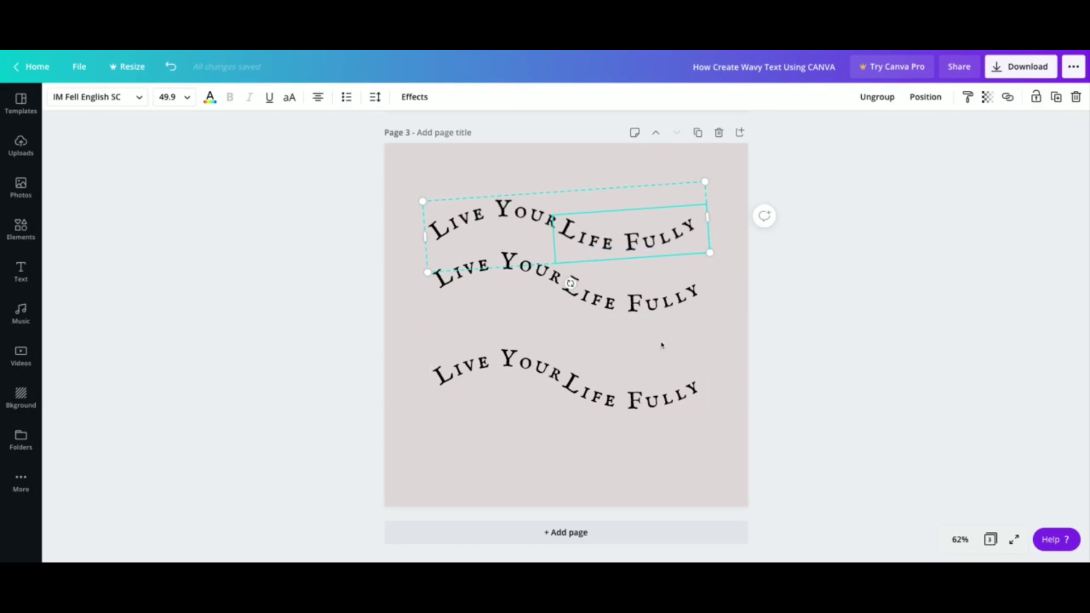
{"action": "left_click", "coordinate": [621, 308]}
{"action": "left_click_drag", "start_coordinate": [534, 294], "coordinate": [531, 299]}
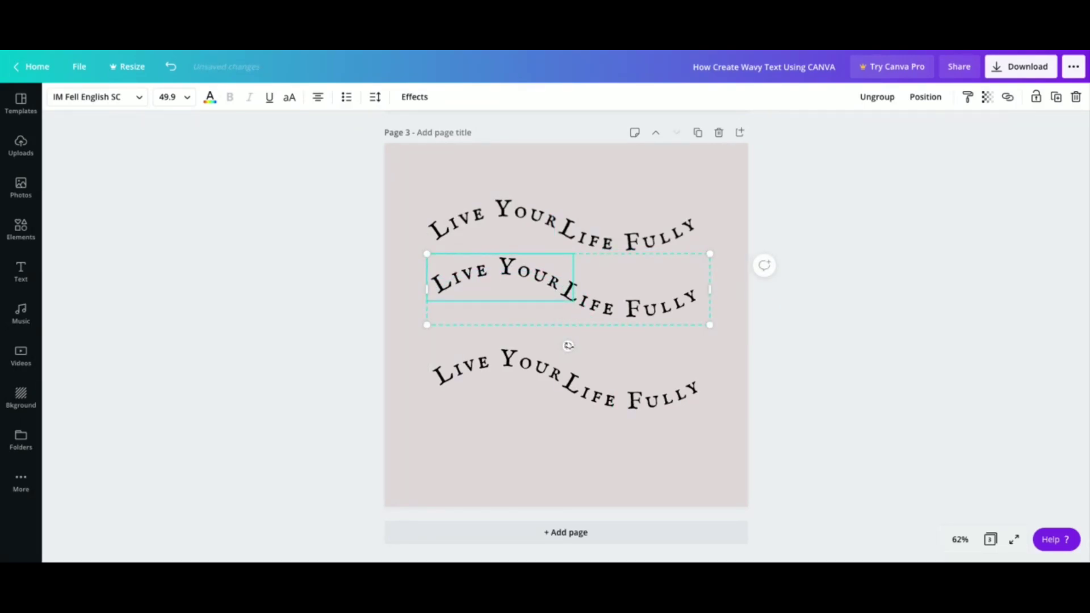
{"action": "left_click_drag", "start_coordinate": [568, 346], "coordinate": [570, 347]}
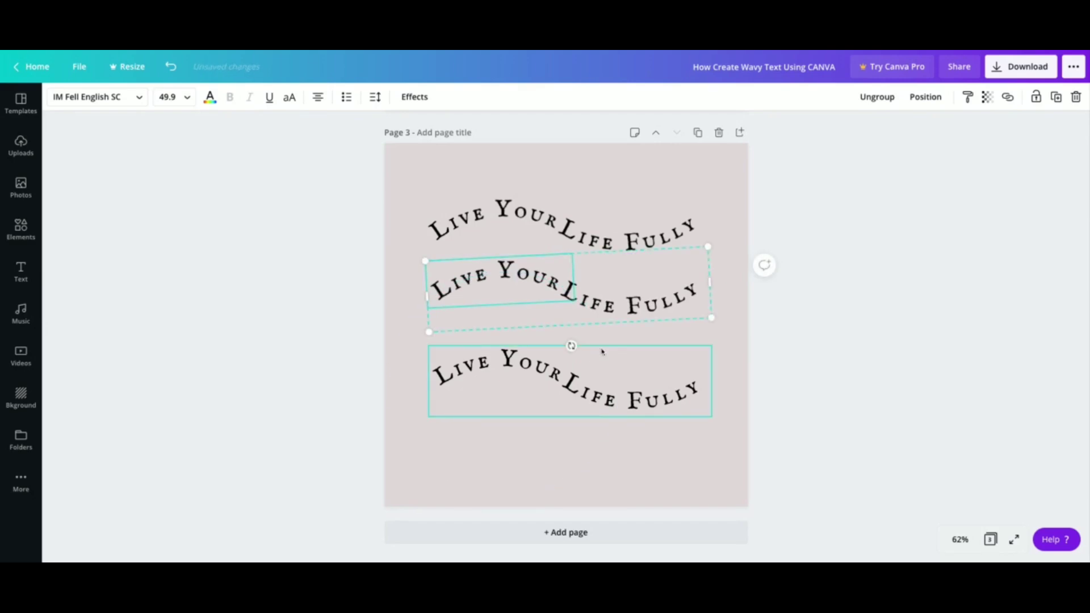
{"action": "left_click", "coordinate": [591, 393]}
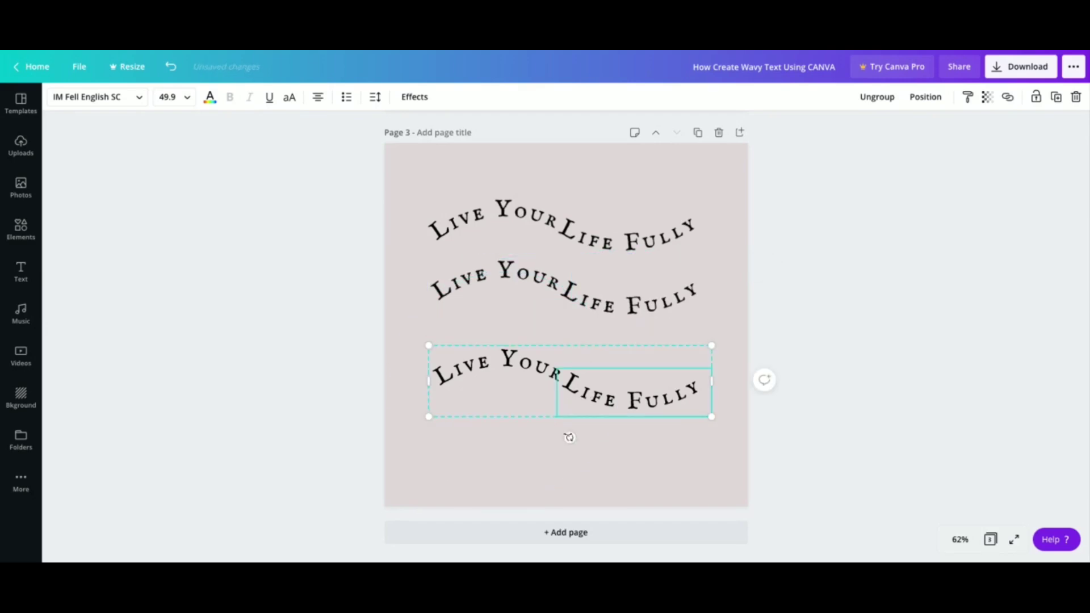
{"action": "left_click_drag", "start_coordinate": [569, 437], "coordinate": [572, 437]}
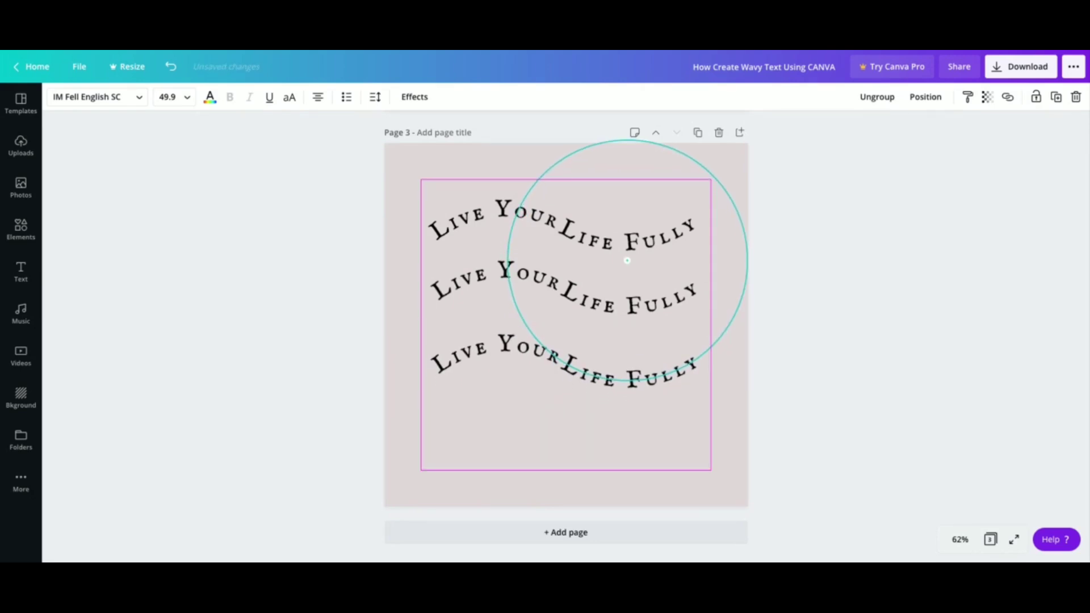
{"action": "left_click_drag", "start_coordinate": [569, 423], "coordinate": [571, 419]}
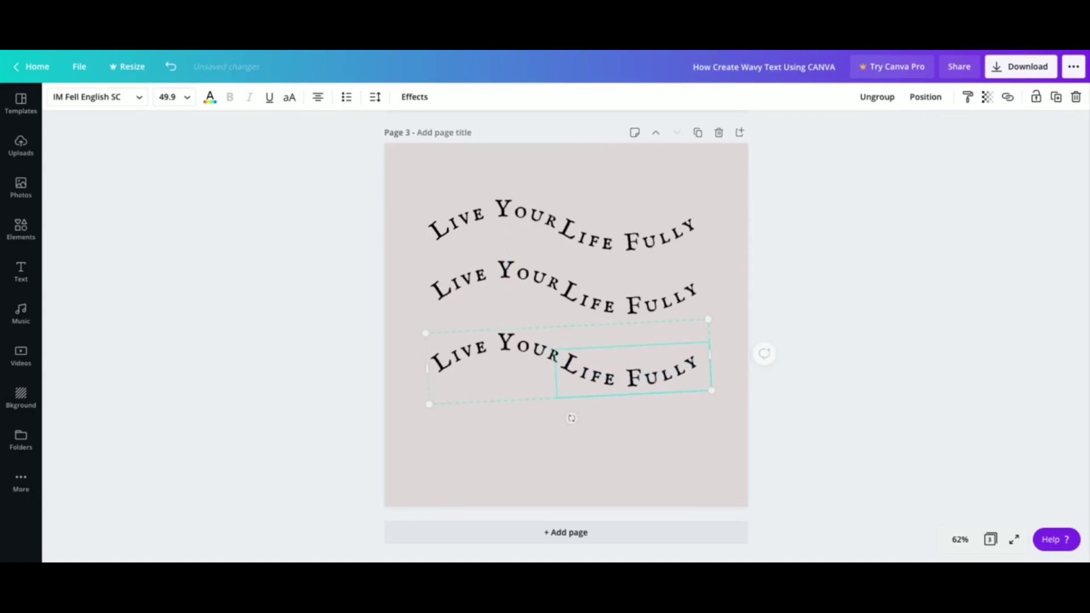
Turn both halves of the top wavy line white.
{"action": "left_click", "coordinate": [766, 285]}
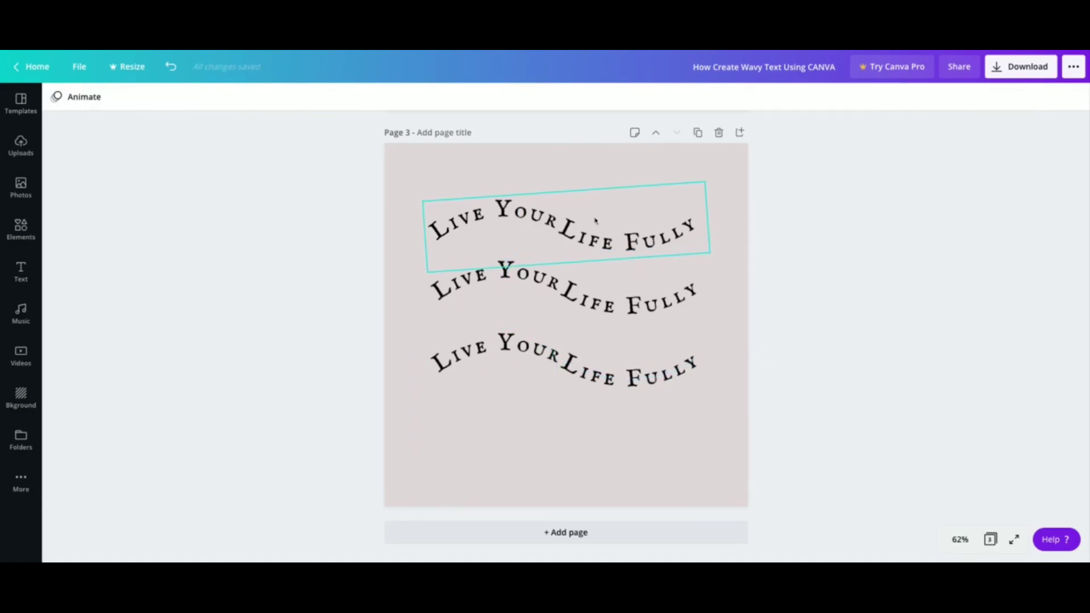
{"action": "left_click", "coordinate": [560, 227]}
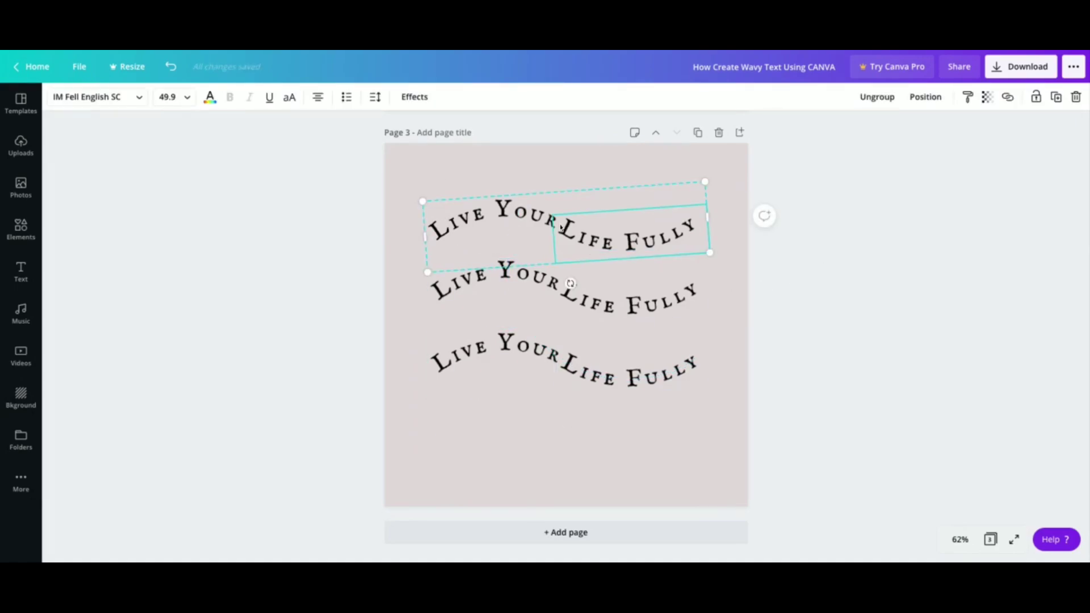
{"action": "left_click", "coordinate": [385, 237]}
{"action": "left_click", "coordinate": [435, 226]}
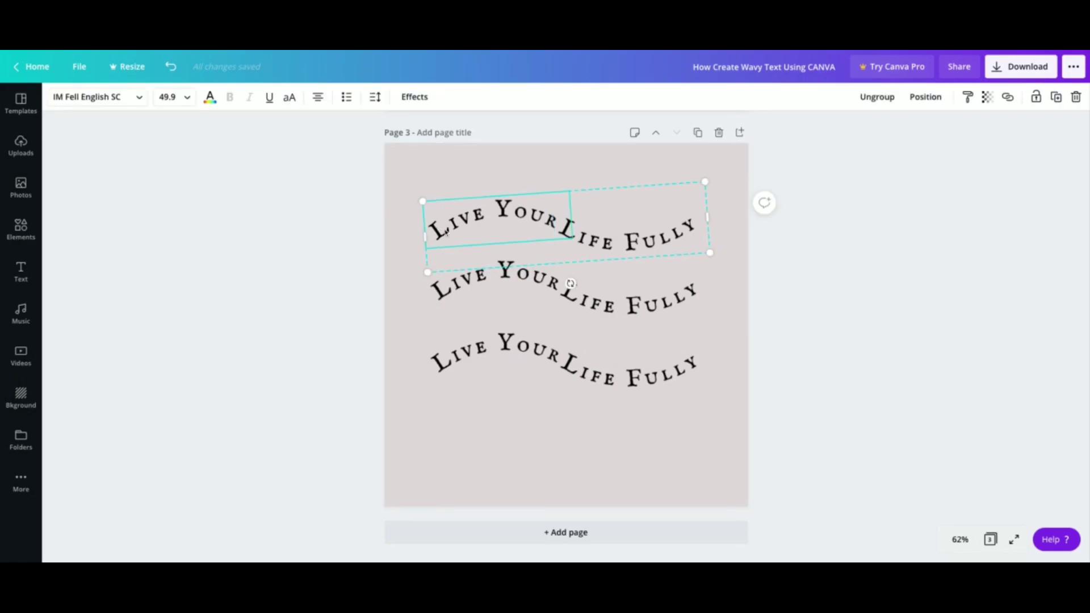
{"action": "left_click", "coordinate": [210, 98]}
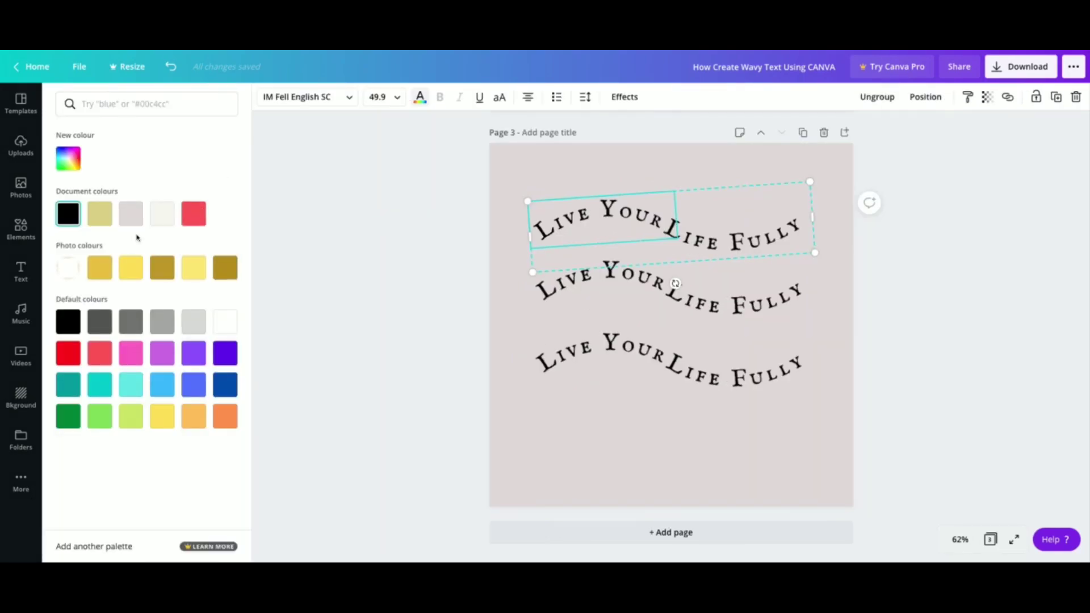
{"action": "left_click", "coordinate": [225, 322]}
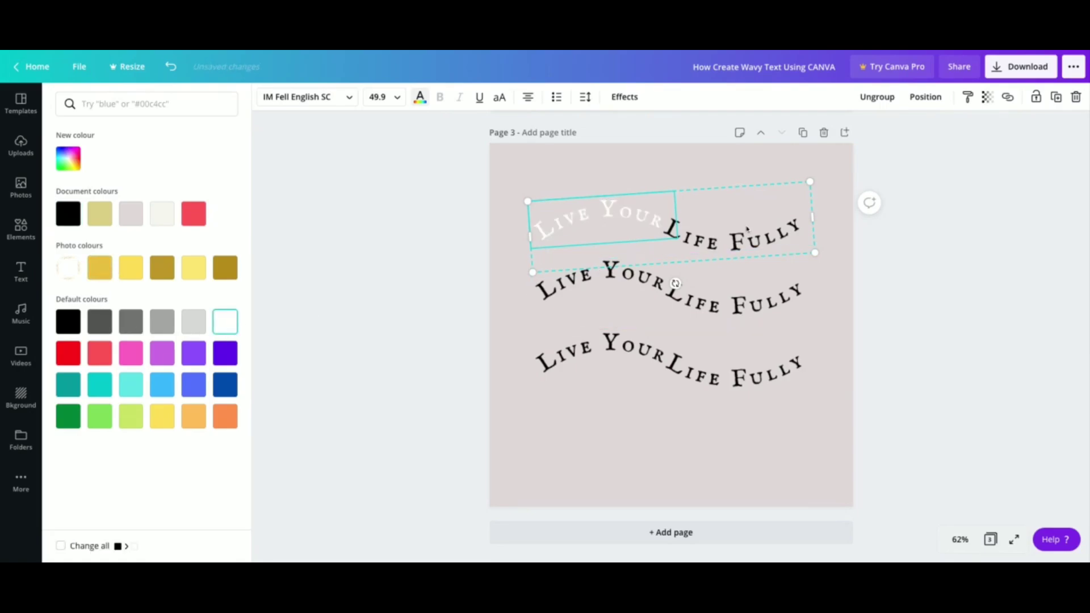
{"action": "left_click", "coordinate": [780, 230]}
{"action": "left_click", "coordinate": [221, 321]}
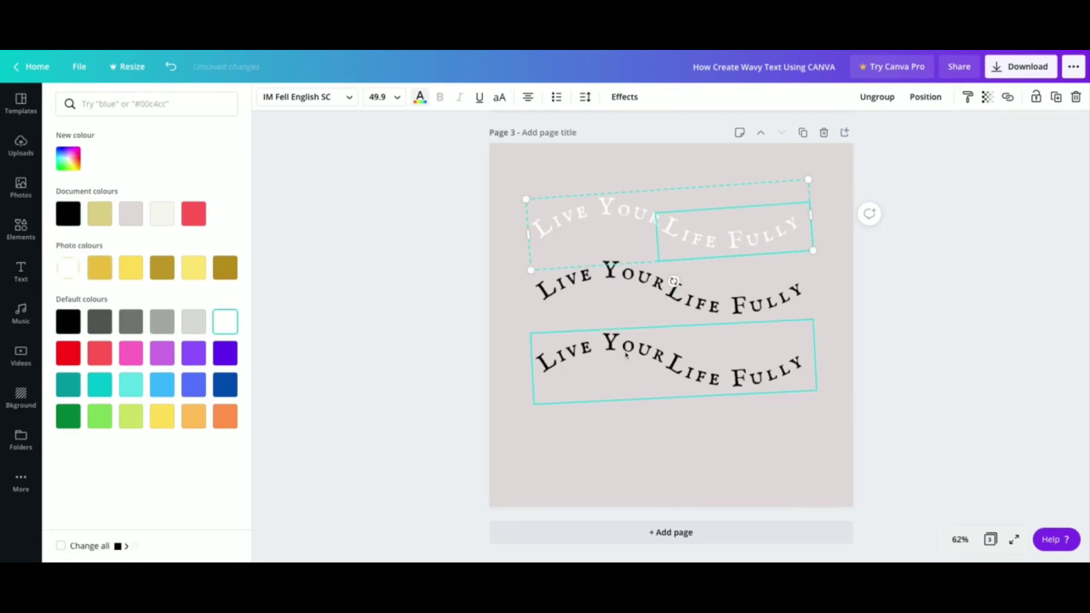
Turn both halves of the bottom wavy line red.
{"action": "left_click", "coordinate": [608, 372]}
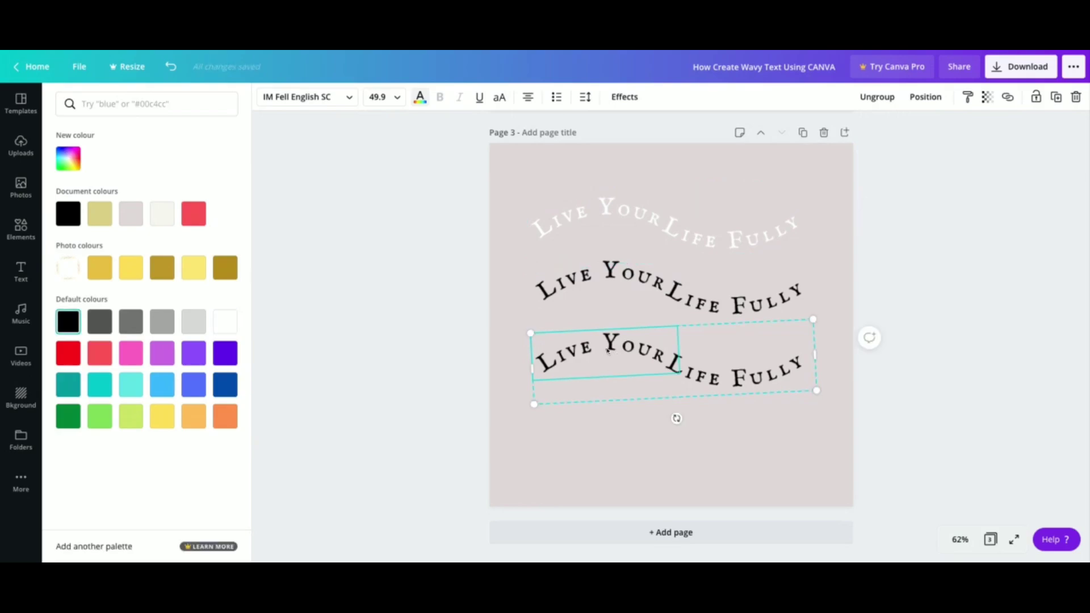
{"action": "left_click", "coordinate": [198, 214]}
{"action": "left_click", "coordinate": [686, 389]}
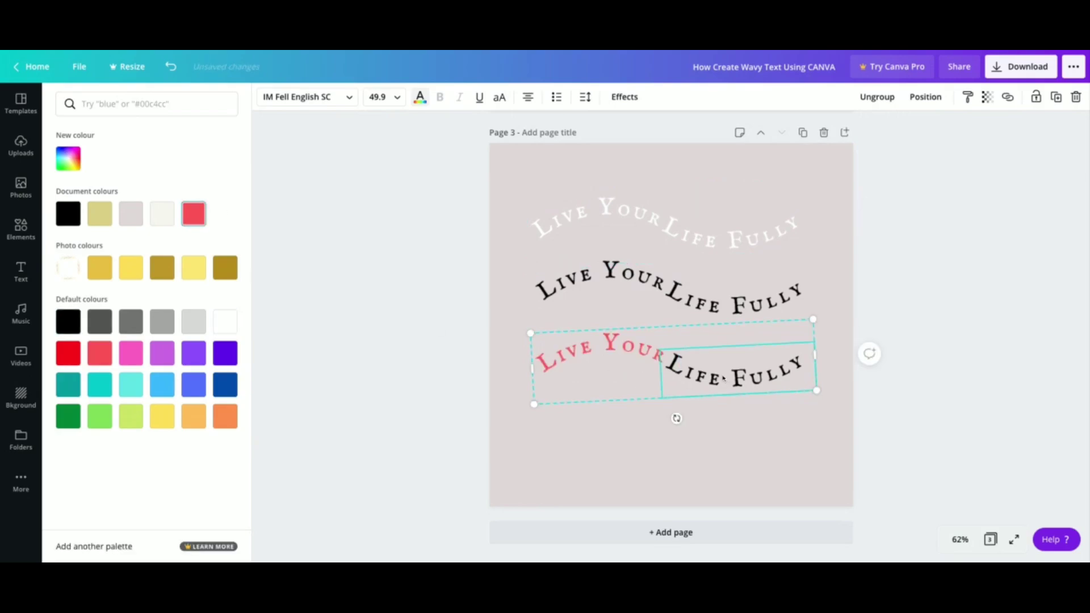
{"action": "left_click", "coordinate": [190, 222]}
{"action": "key", "text": "Escape"}
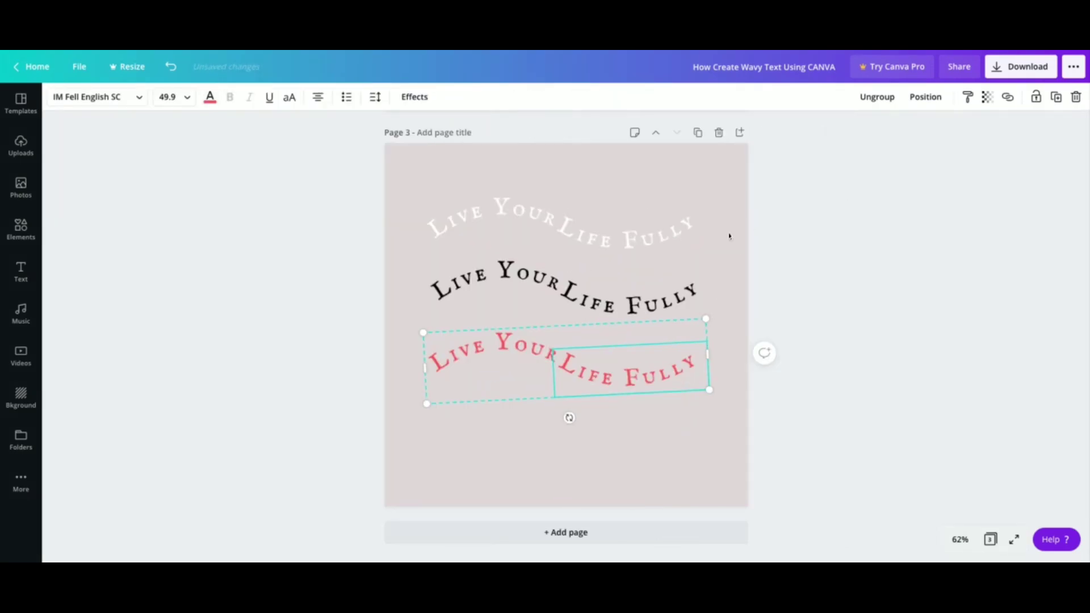
{"action": "left_click", "coordinate": [735, 169]}
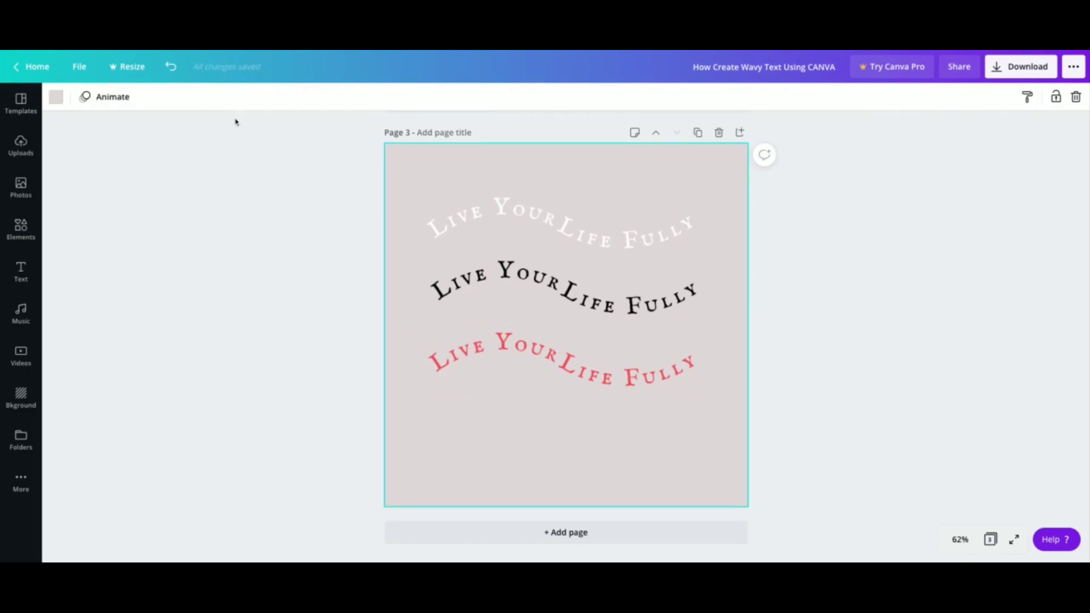
Set a white page background and colour both top-line halves, 'Live Your' and 'Life Fully', yellow.
{"action": "left_click", "coordinate": [55, 97]}
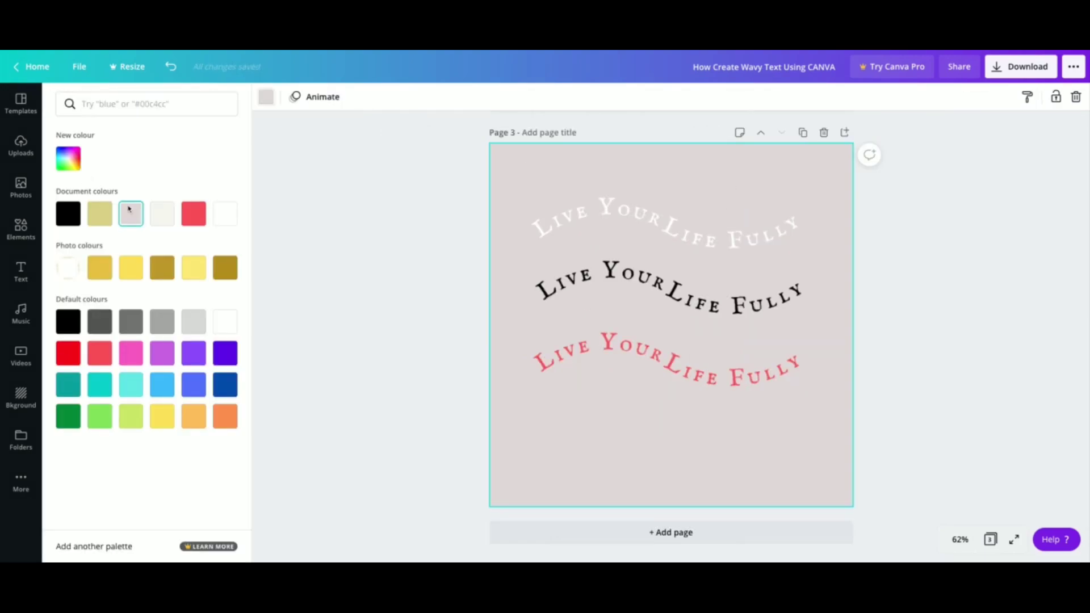
{"action": "left_click", "coordinate": [229, 217]}
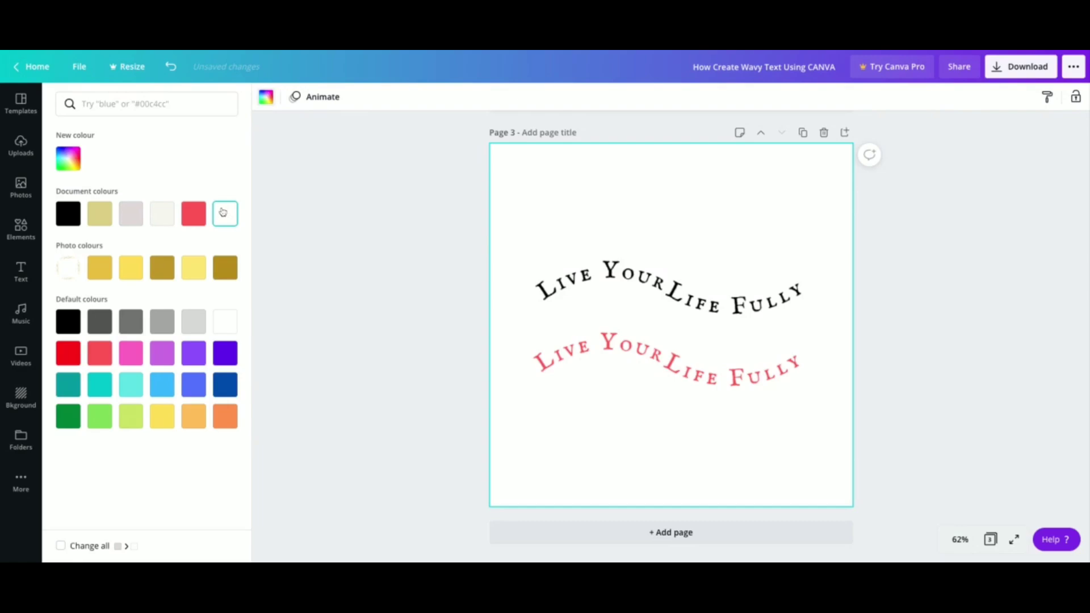
{"action": "left_click", "coordinate": [650, 230]}
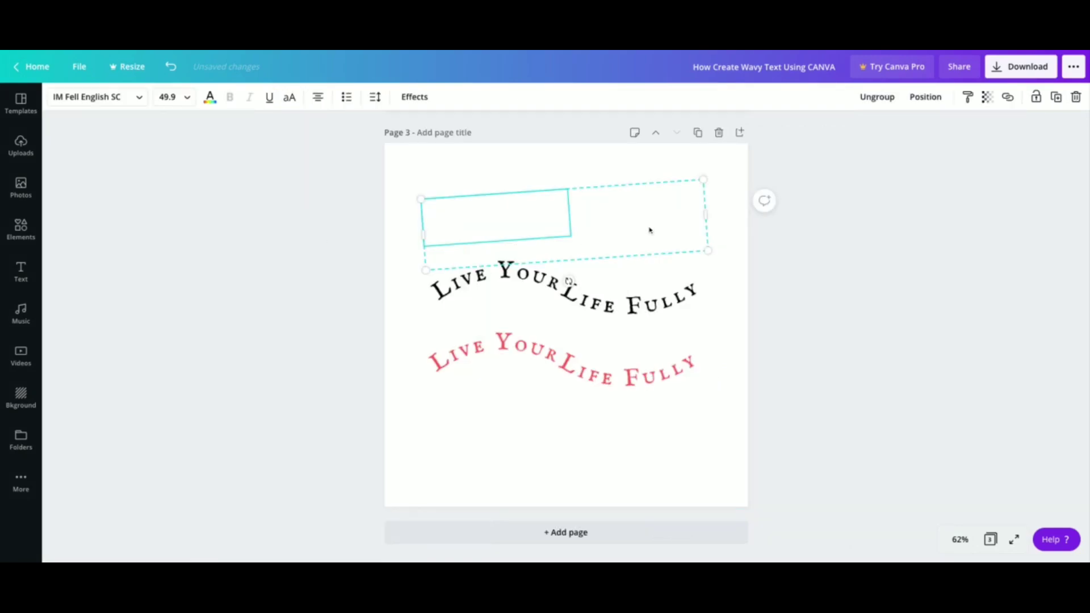
{"action": "left_click", "coordinate": [209, 97]}
{"action": "left_click", "coordinate": [100, 213]}
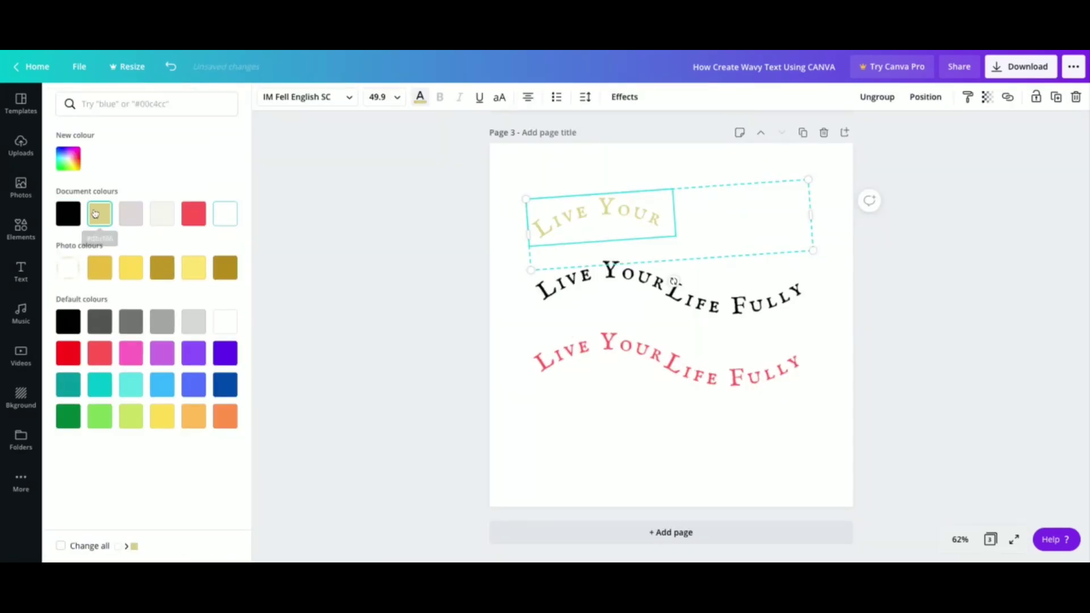
{"action": "left_click", "coordinate": [773, 226]}
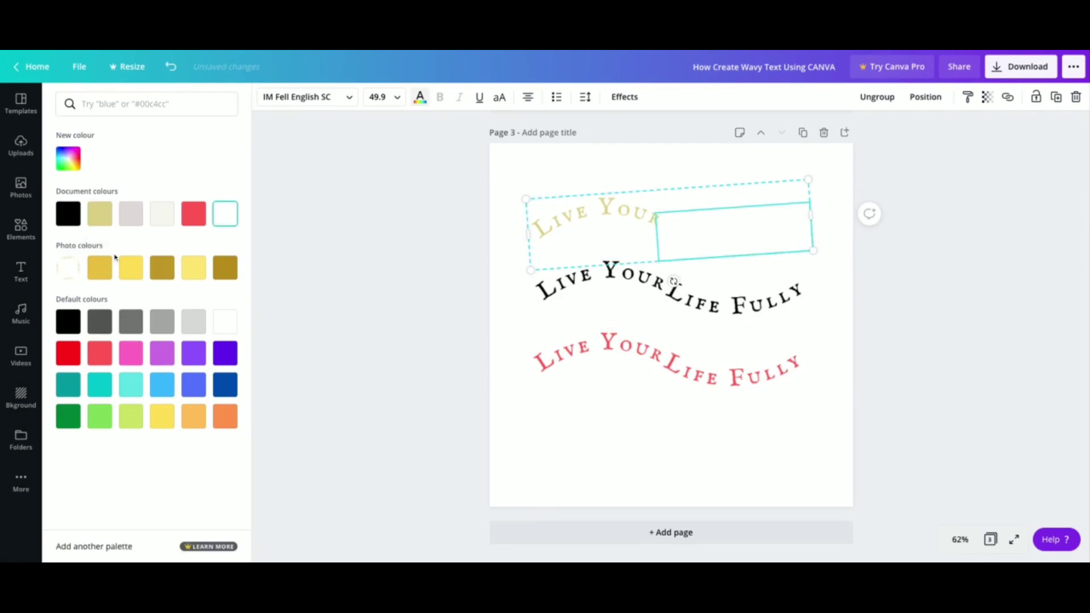
{"action": "left_click", "coordinate": [130, 267]}
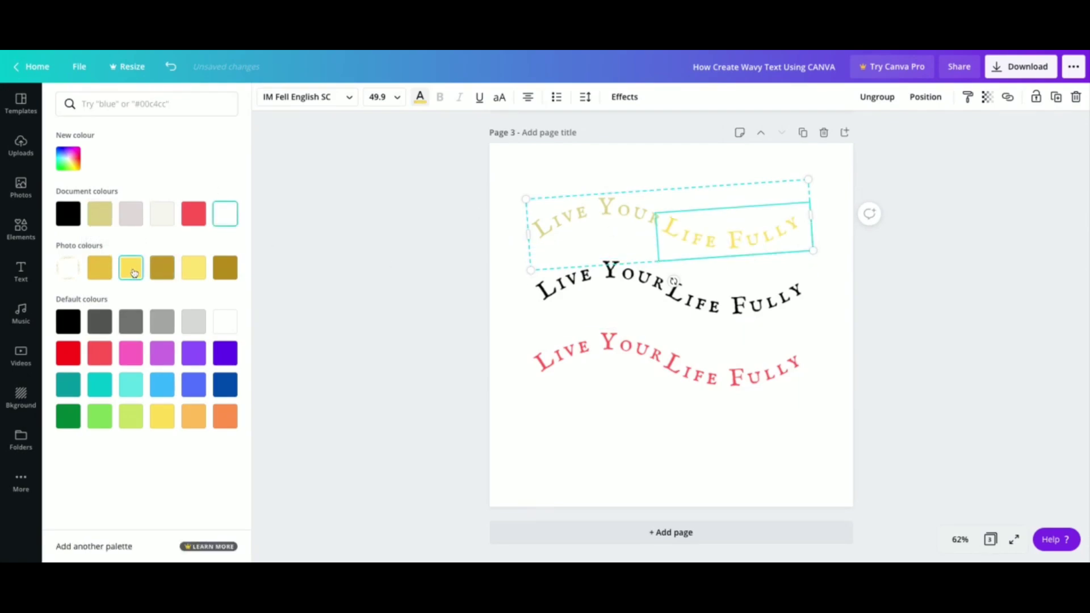
{"action": "left_click", "coordinate": [598, 220]}
{"action": "left_click", "coordinate": [128, 273]}
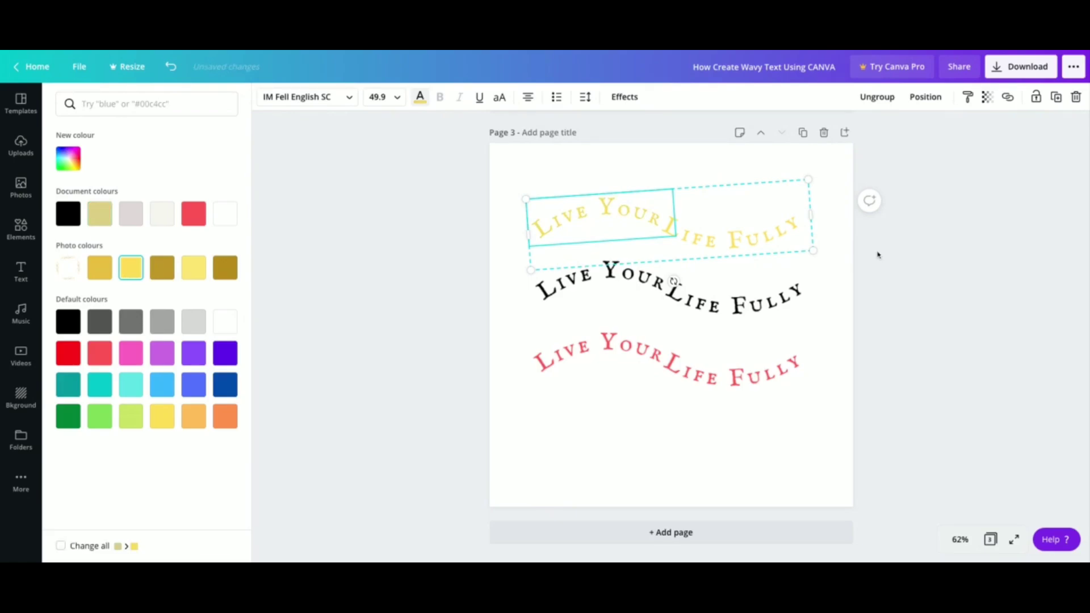
{"action": "key", "text": "Escape"}
{"action": "left_click", "coordinate": [798, 312]}
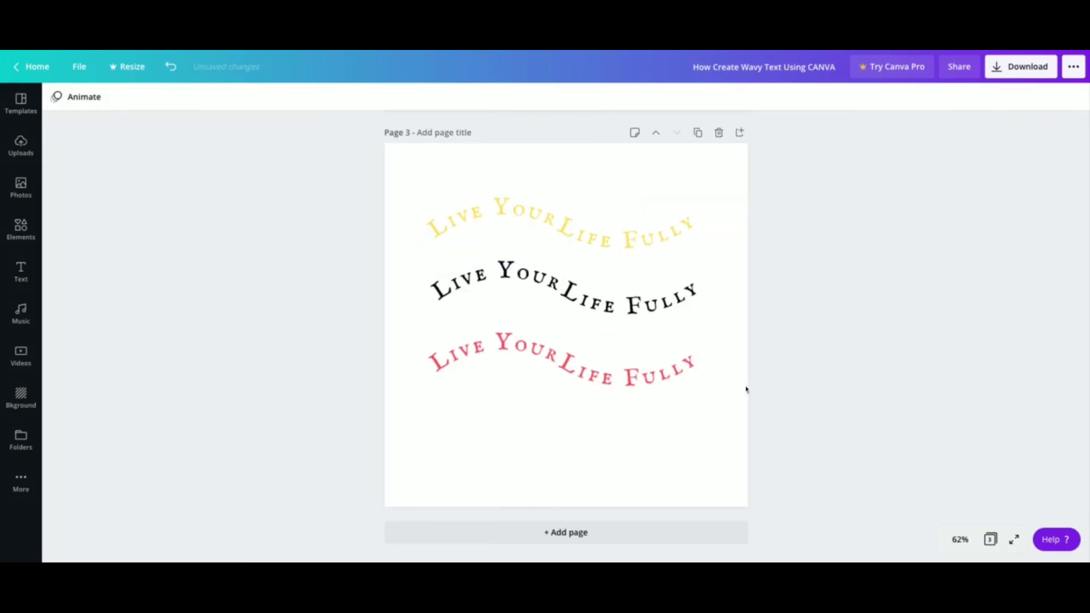
{"action": "scroll", "coordinate": [736, 309], "scroll_direction": "up", "scroll_amount": 6}
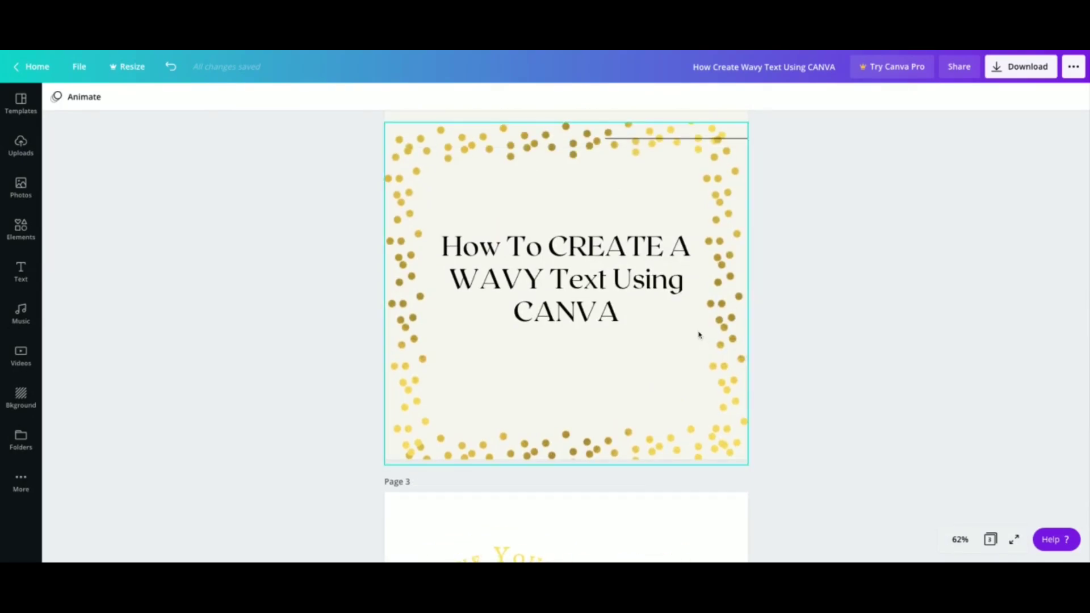
{"action": "scroll", "coordinate": [699, 333], "scroll_direction": "down", "scroll_amount": 6}
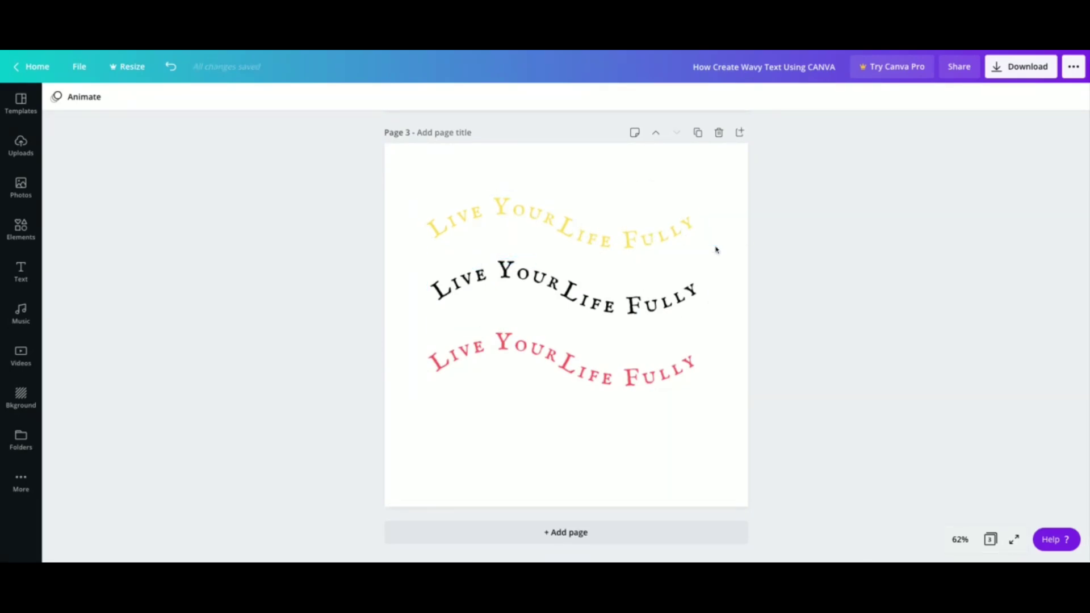
{"action": "scroll", "coordinate": [645, 394], "scroll_direction": "up", "scroll_amount": 2}
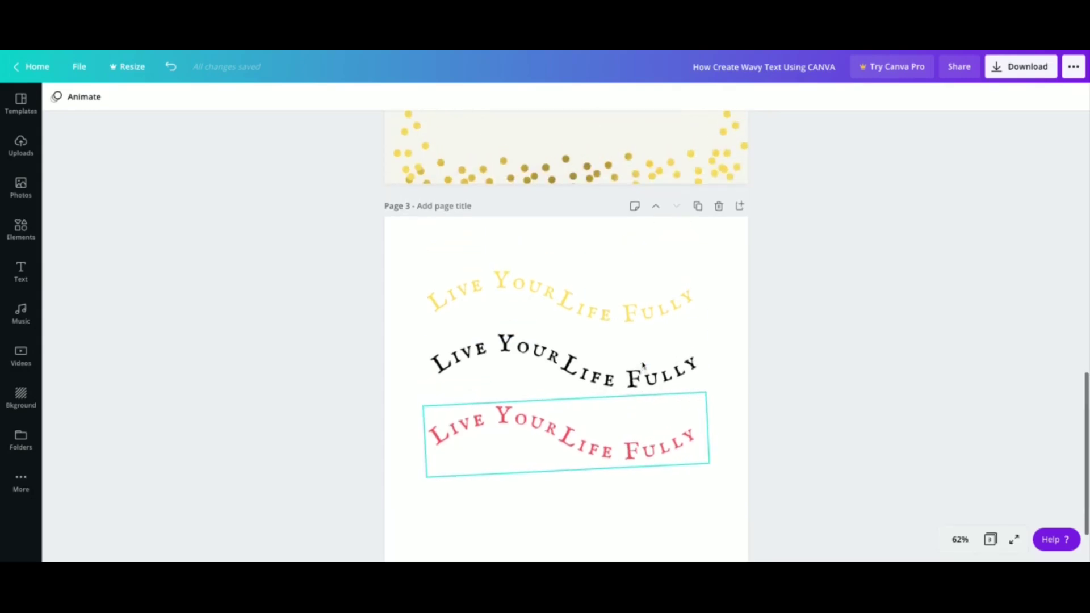
{"action": "scroll", "coordinate": [644, 365], "scroll_direction": "down", "scroll_amount": 2}
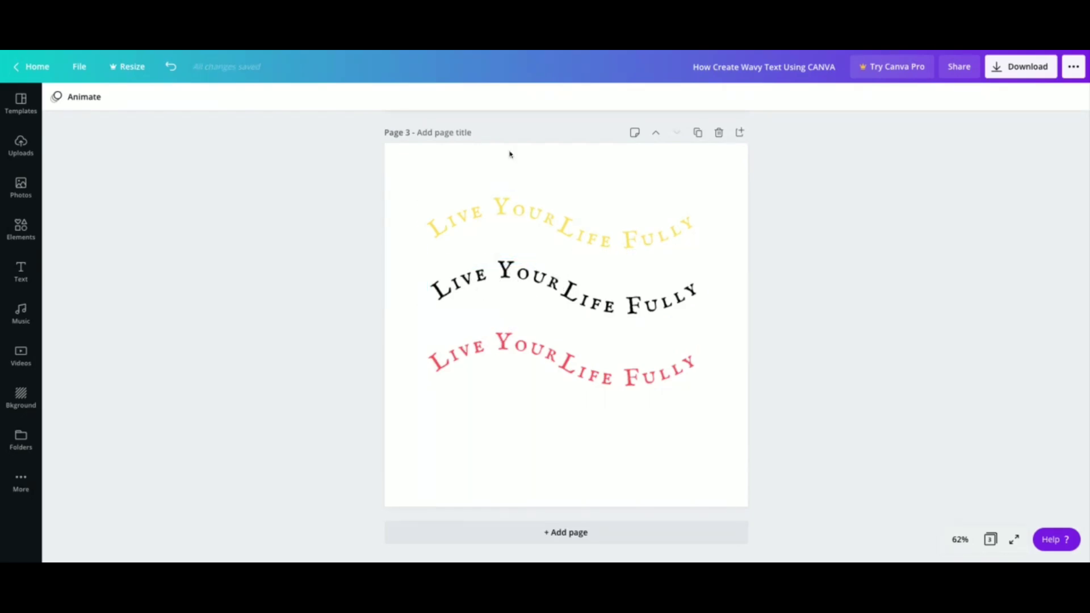
{"action": "scroll", "coordinate": [649, 279], "scroll_direction": "up", "scroll_amount": 2}
{"action": "scroll", "coordinate": [661, 281], "scroll_direction": "down", "scroll_amount": 1}
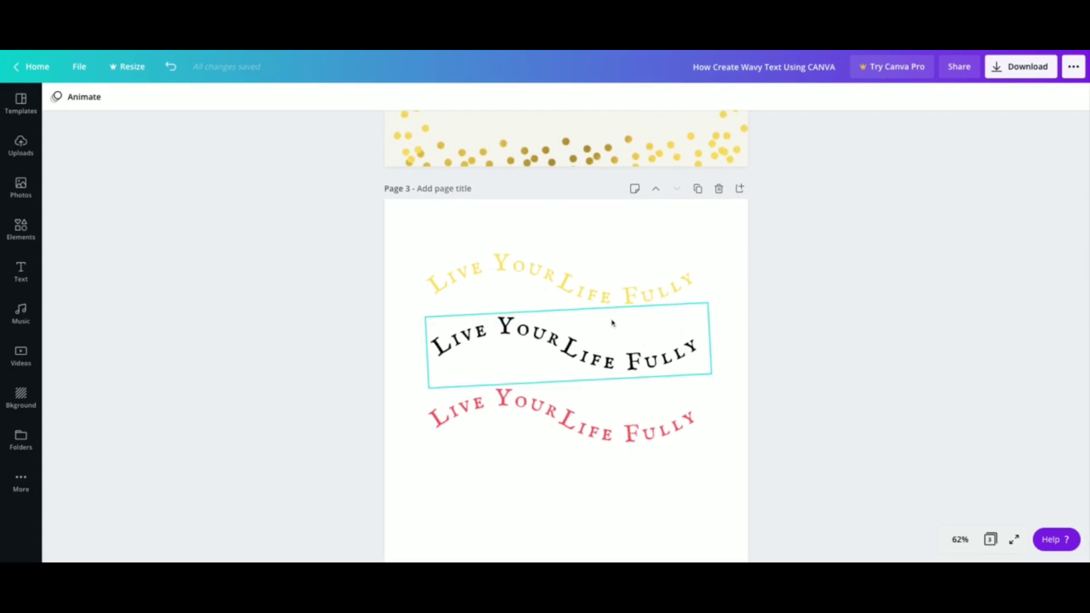
{"action": "scroll", "coordinate": [703, 425], "scroll_direction": "up", "scroll_amount": 2}
{"action": "scroll", "coordinate": [703, 425], "scroll_direction": "down", "scroll_amount": 1}
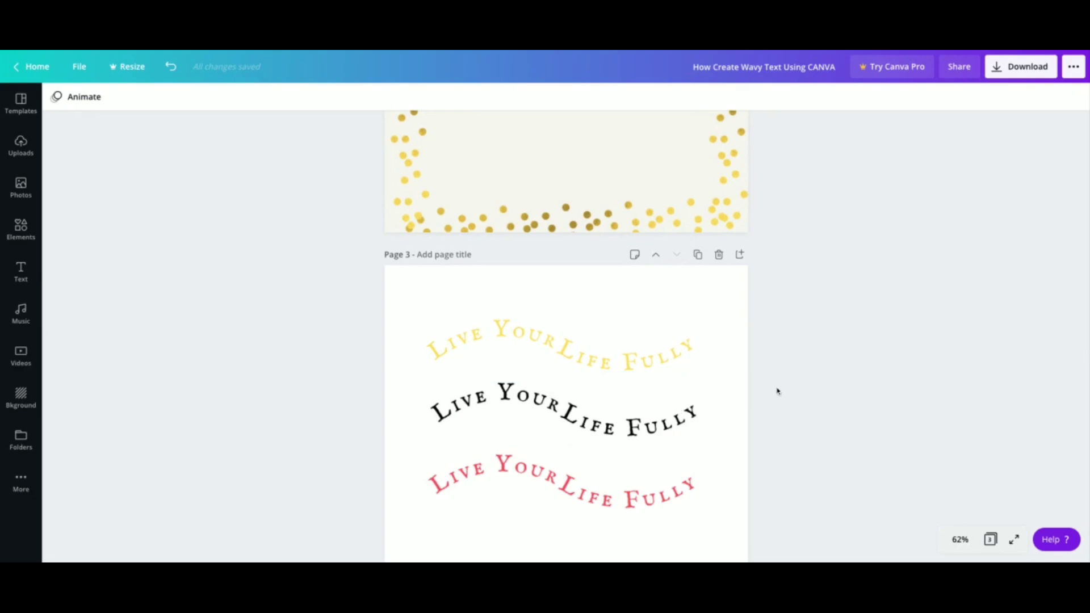
{"action": "scroll", "coordinate": [749, 370], "scroll_direction": "down", "scroll_amount": 3}
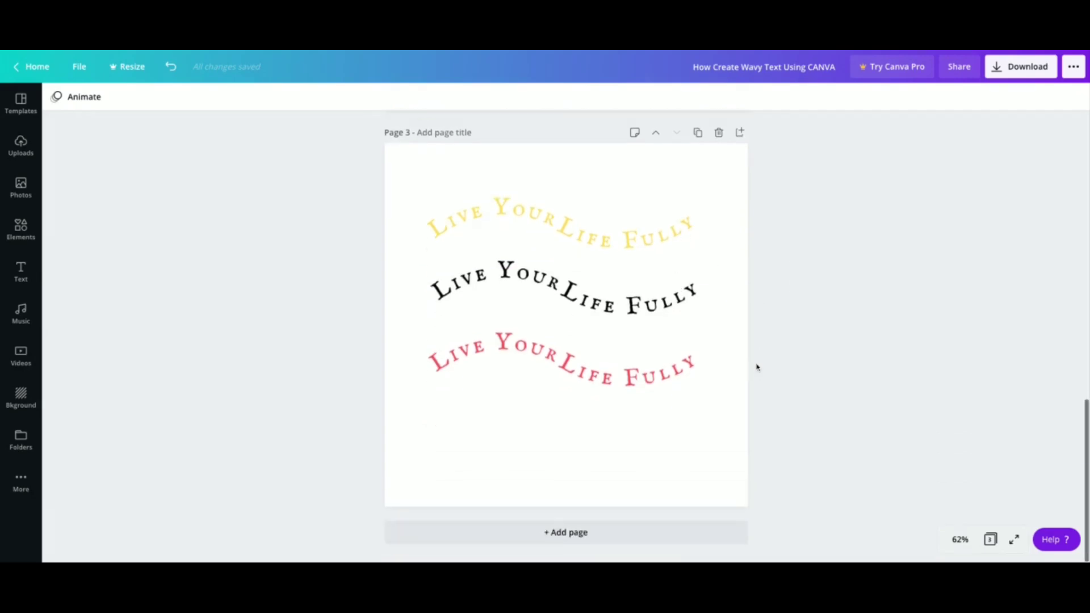
{"action": "scroll", "coordinate": [749, 364], "scroll_direction": "up", "scroll_amount": 1}
{"action": "scroll", "coordinate": [739, 360], "scroll_direction": "down", "scroll_amount": 1}
{"action": "scroll", "coordinate": [737, 360], "scroll_direction": "up", "scroll_amount": 1}
{"action": "scroll", "coordinate": [736, 363], "scroll_direction": "down", "scroll_amount": 1}
{"action": "scroll", "coordinate": [734, 368], "scroll_direction": "up", "scroll_amount": 2}
{"action": "scroll", "coordinate": [735, 369], "scroll_direction": "up", "scroll_amount": 2}
{"action": "scroll", "coordinate": [734, 369], "scroll_direction": "down", "scroll_amount": 4}
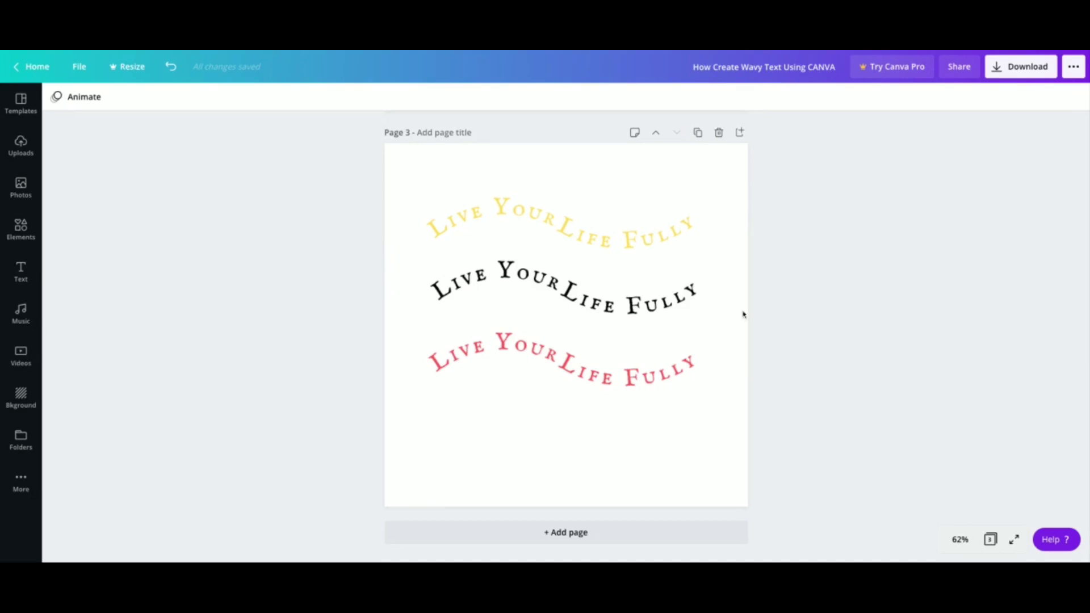
{"action": "scroll", "coordinate": [740, 319], "scroll_direction": "up", "scroll_amount": 2}
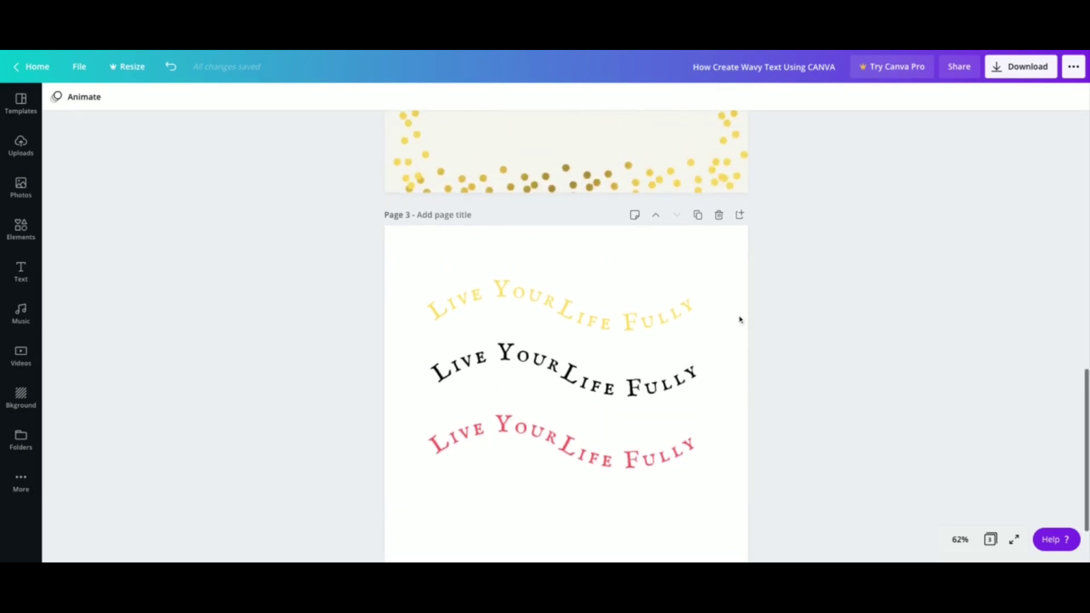
{"action": "scroll", "coordinate": [739, 320], "scroll_direction": "down", "scroll_amount": 2}
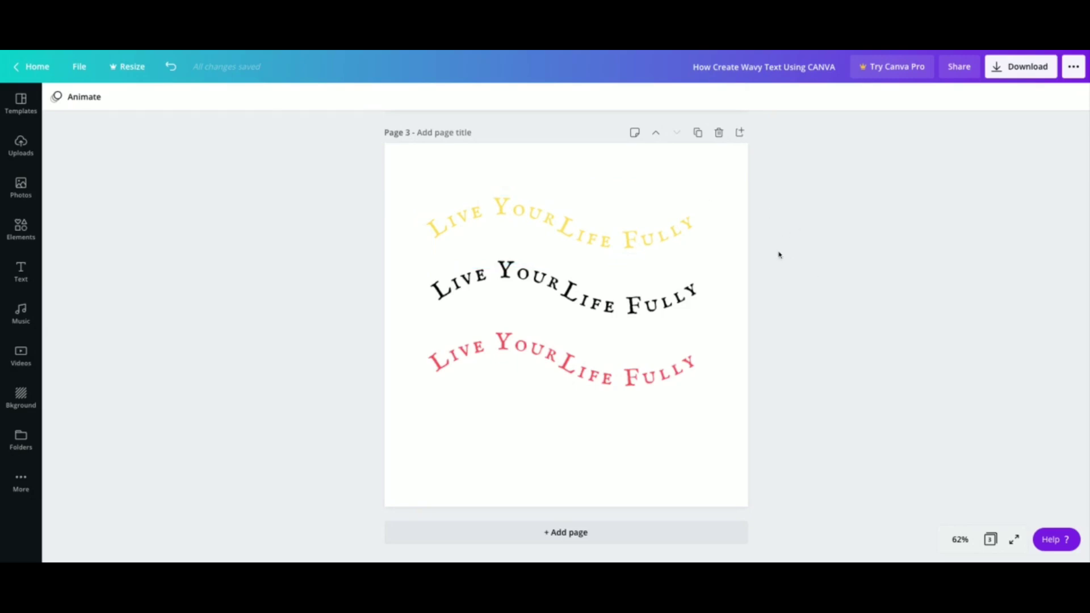
{"action": "scroll", "coordinate": [779, 255], "scroll_direction": "up", "scroll_amount": 3}
{"action": "scroll", "coordinate": [779, 255], "scroll_direction": "down", "scroll_amount": 3}
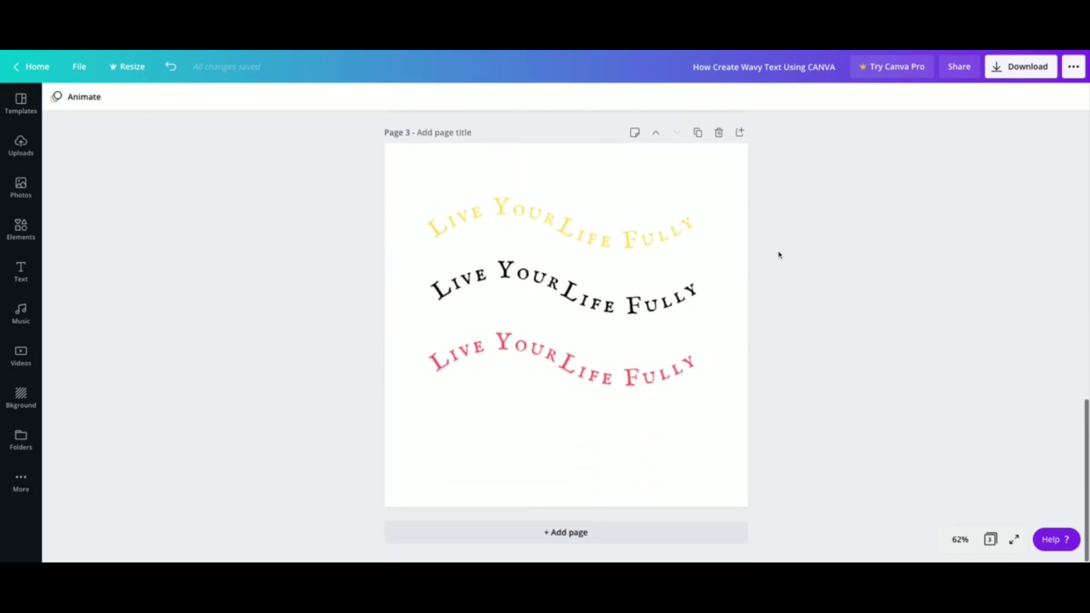